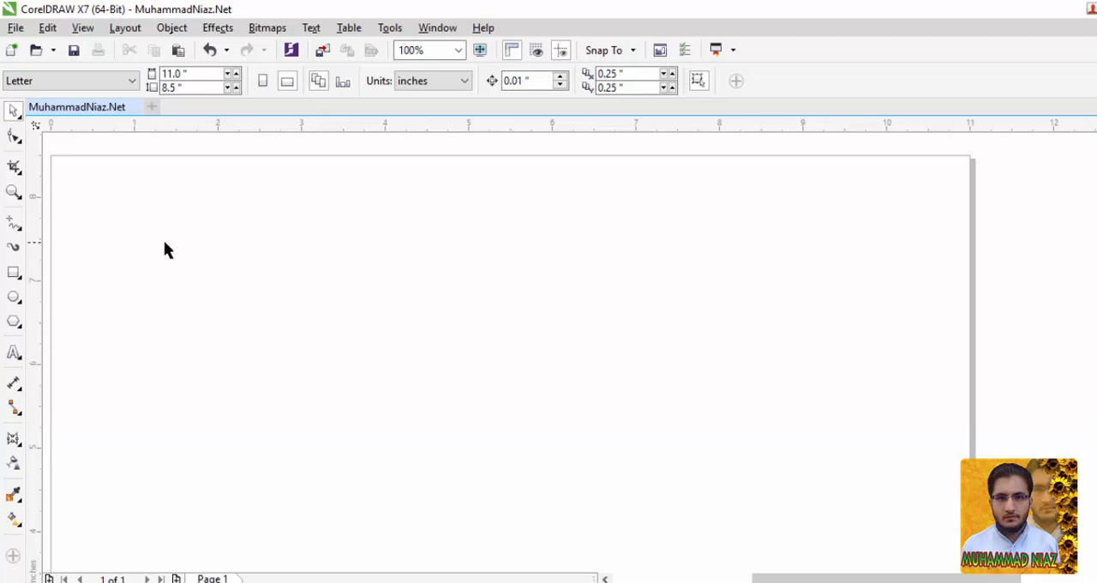
# Draw a rectangle about 6.17 inches wide and 2.42 inches high on the page.
pyautogui.click(14, 273)
pyautogui.moveTo(117, 245); pyautogui.dragTo(420, 420)
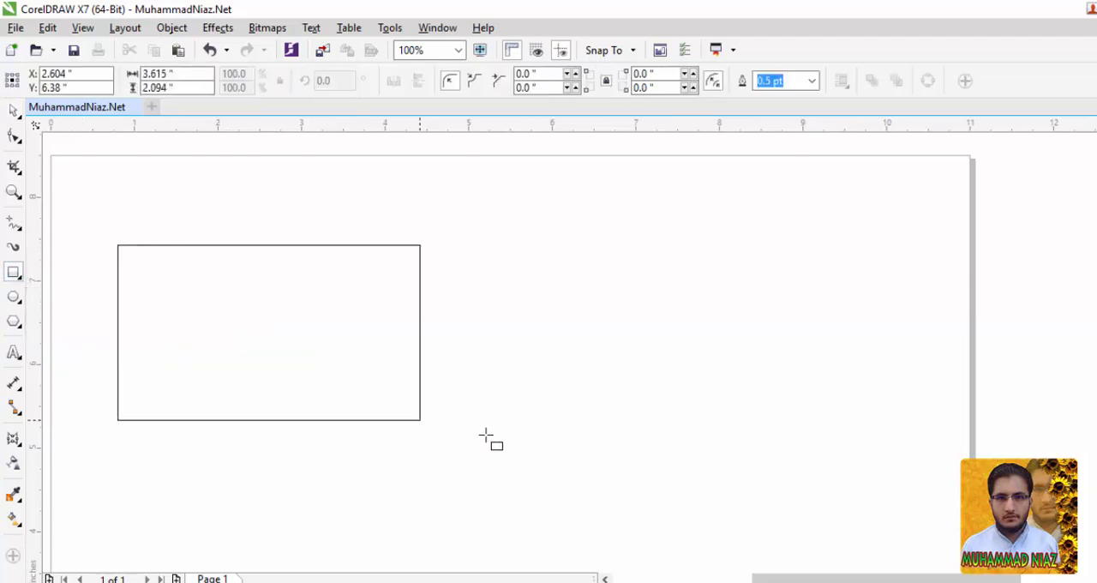
pyautogui.moveTo(485, 436); pyautogui.dragTo(635, 448)
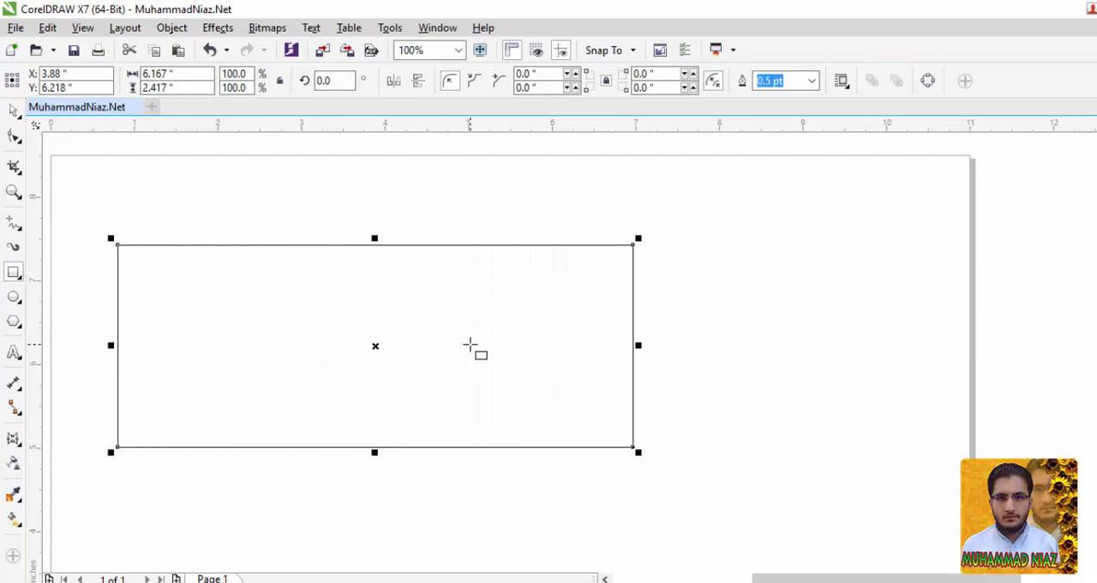
# Apply an envelope to the rectangle, pull its top-centre node down to about the rectangle's centre, and slightly adjust that node's curve handles.
pyautogui.click(13, 440)
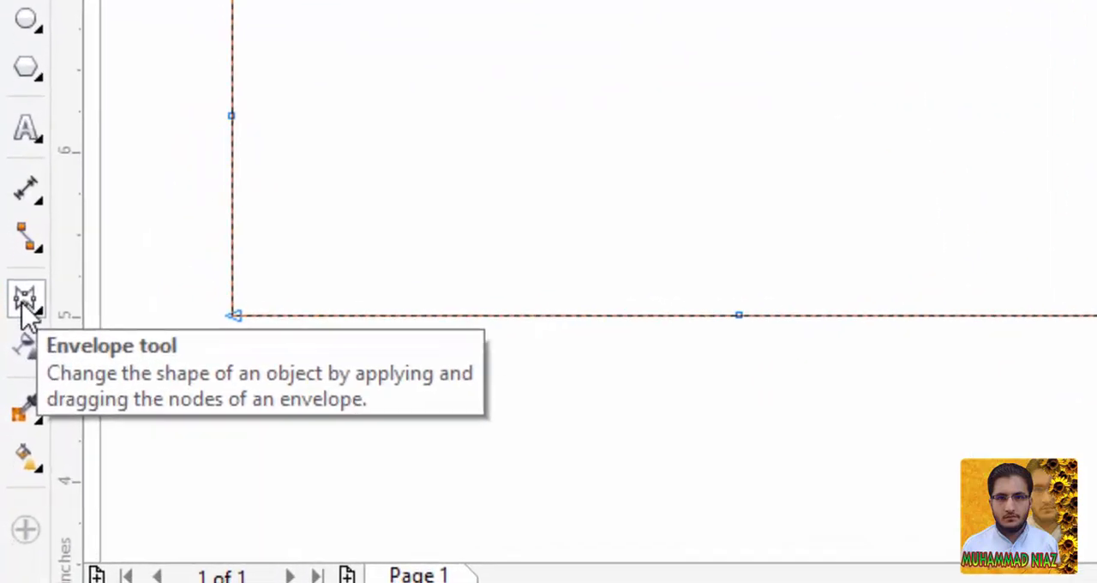
pyautogui.click(35, 312)
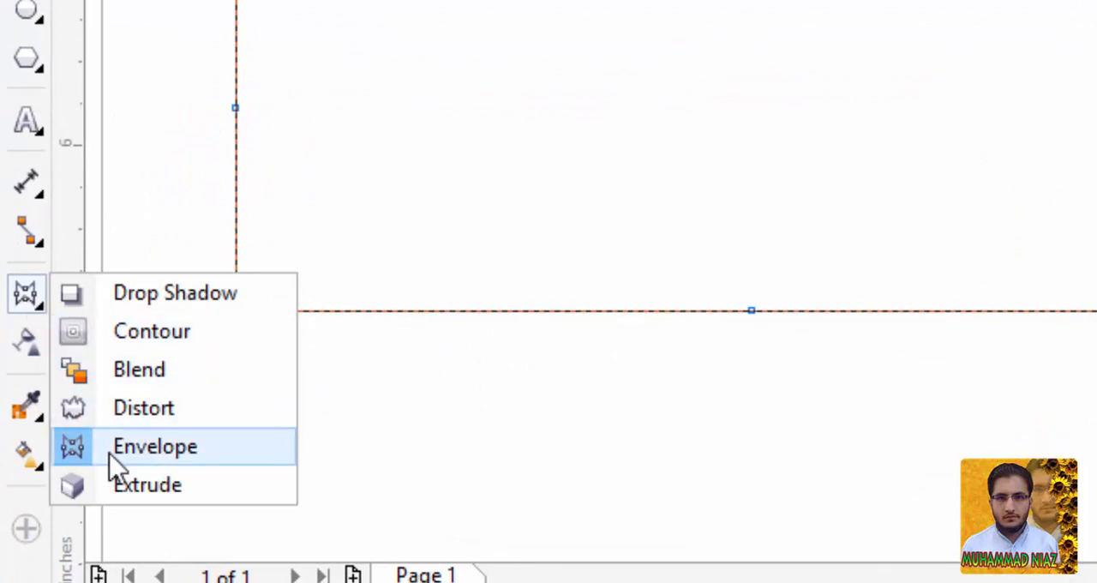
pyautogui.click(163, 463)
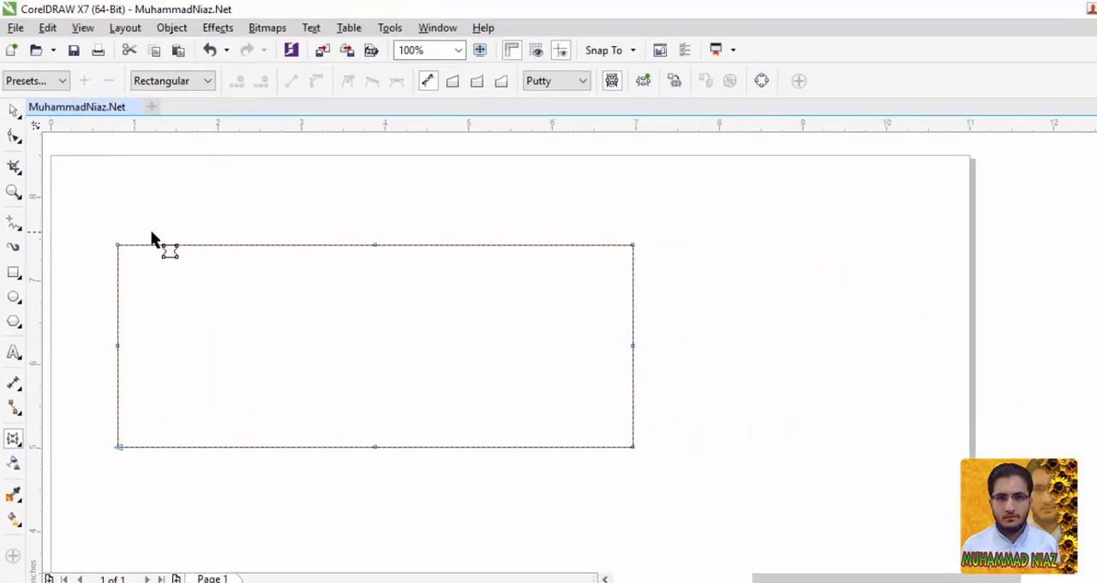
pyautogui.click(375, 245)
pyautogui.moveTo(374, 245); pyautogui.dragTo(375, 347)
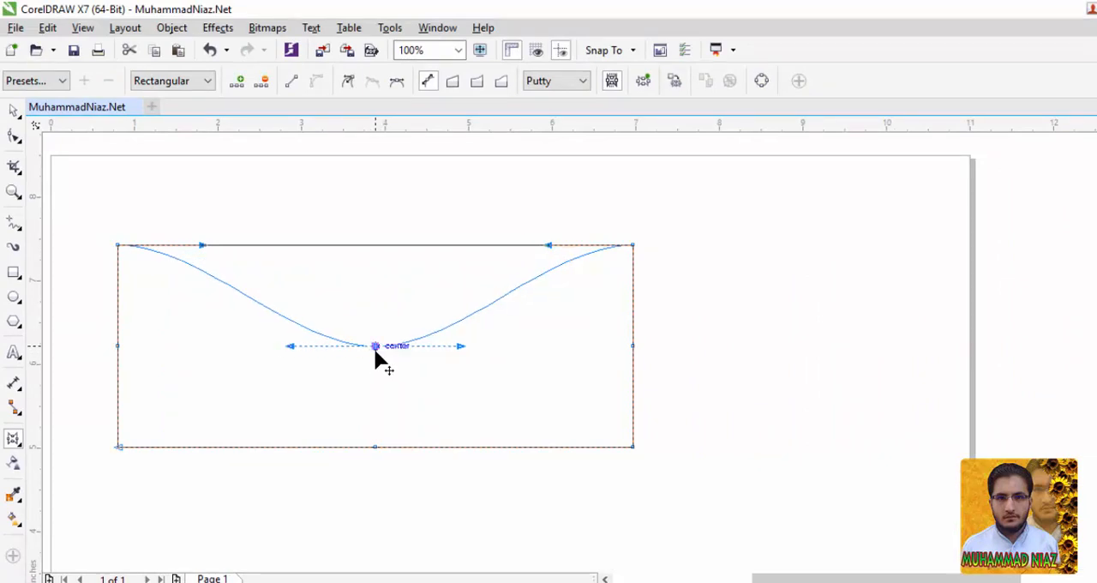
pyautogui.moveTo(374, 348); pyautogui.dragTo(378, 396)
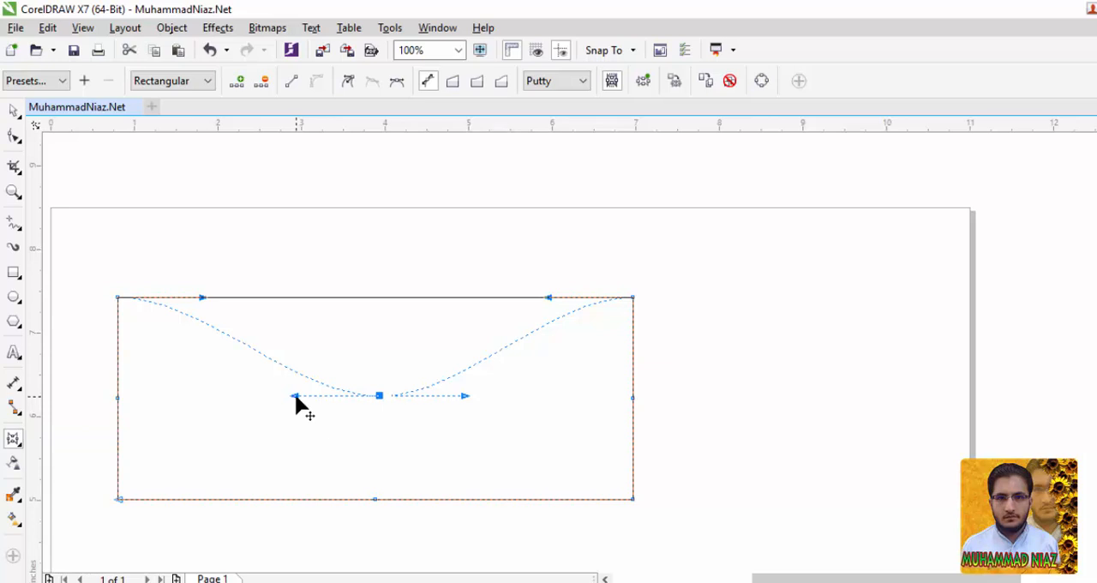
pyautogui.moveTo(295, 396); pyautogui.dragTo(296, 396)
pyautogui.moveTo(460, 395); pyautogui.dragTo(463, 395)
# Apply the Push Down envelope preset to the rectangle and keep the node selection mode on Rectangular.
pyautogui.click(26, 80)
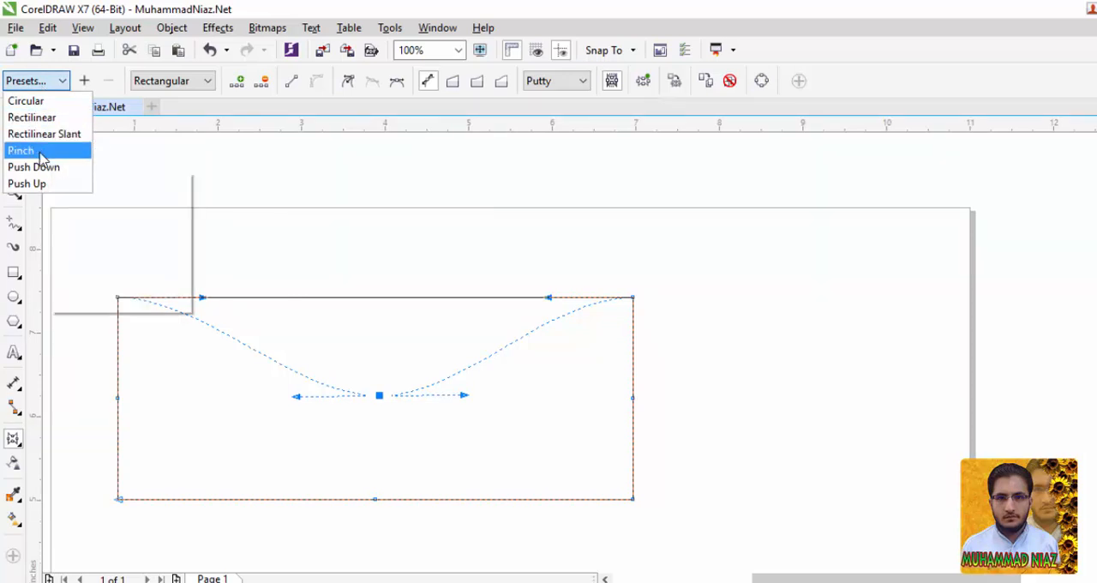
pyautogui.moveTo(40, 168)
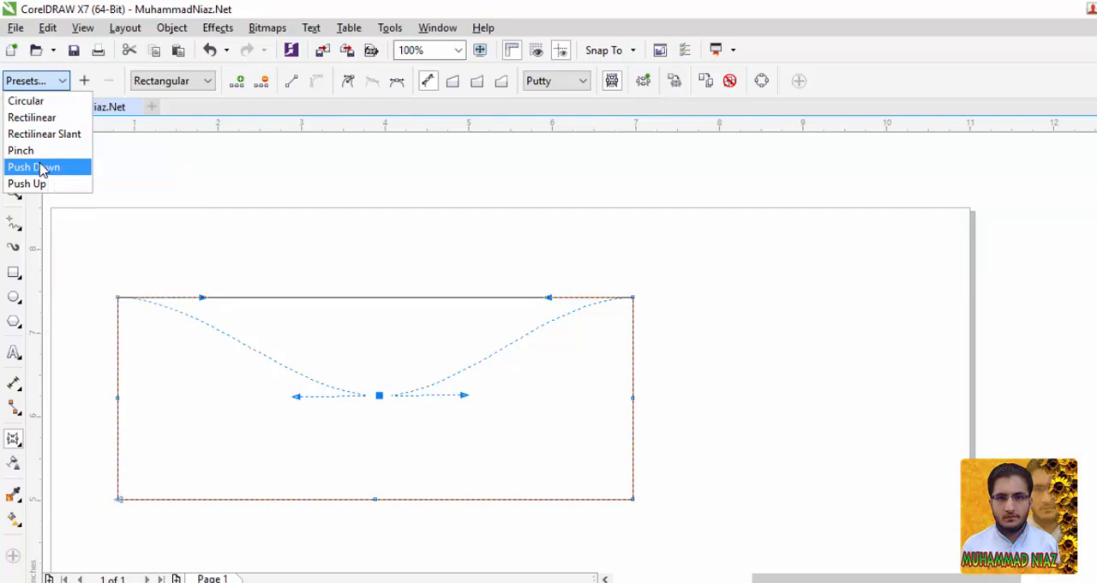
pyautogui.click(40, 169)
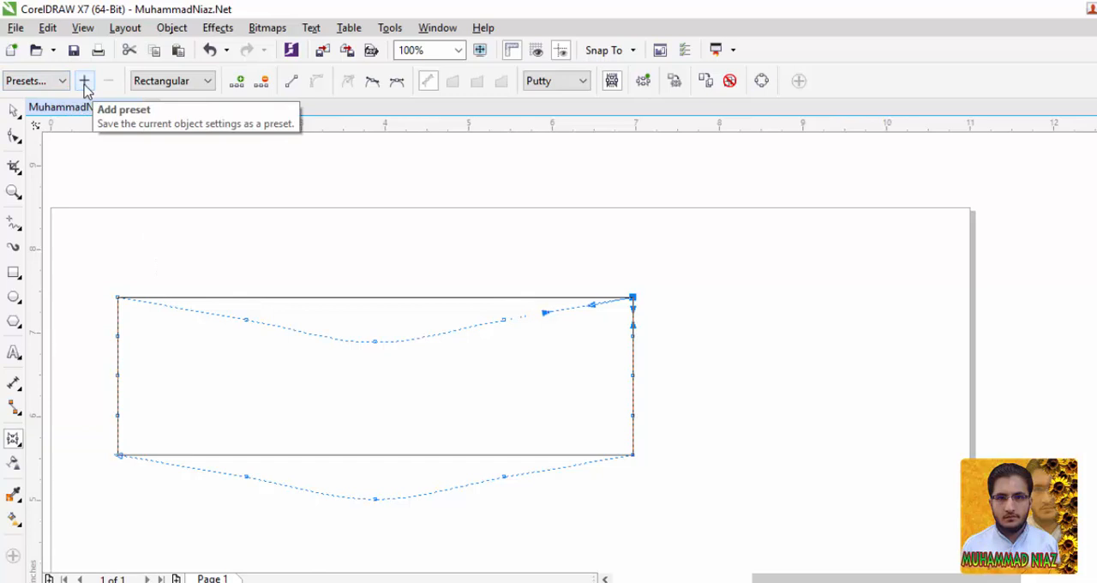
pyautogui.click(148, 83)
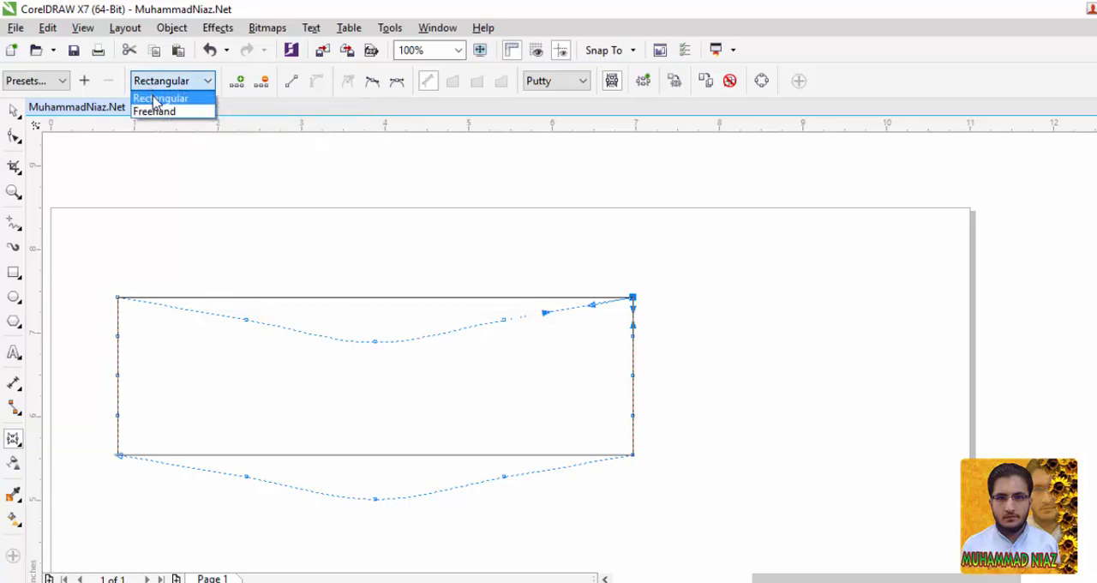
pyautogui.click(160, 98)
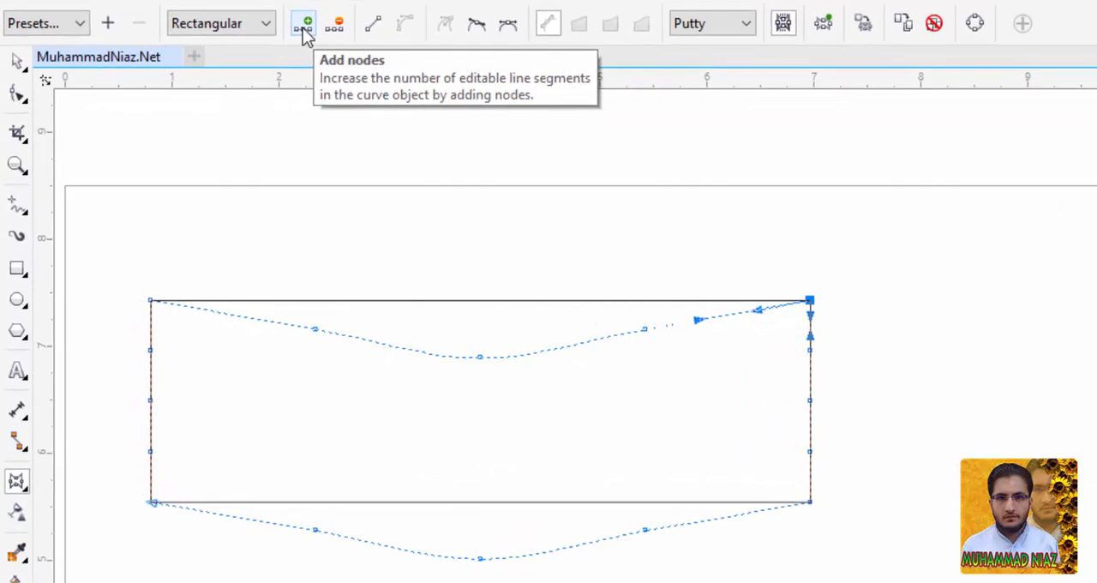
# Add a node to the envelope's top edge left of its centre, raise it above the rectangle, and delete it.
pyautogui.click(390, 346)
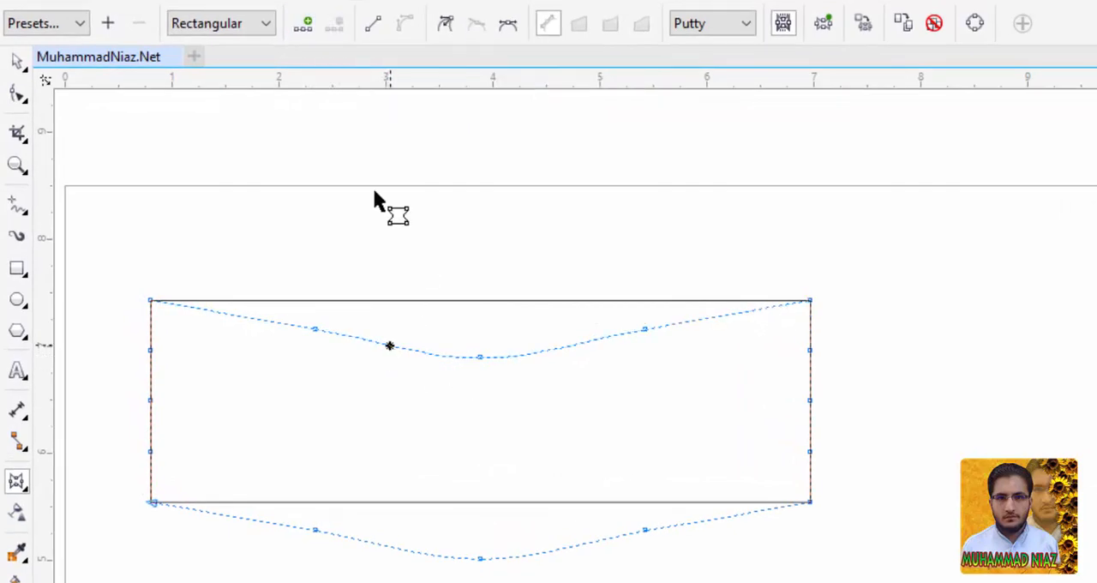
pyautogui.click(308, 26)
pyautogui.moveTo(390, 346); pyautogui.dragTo(428, 232)
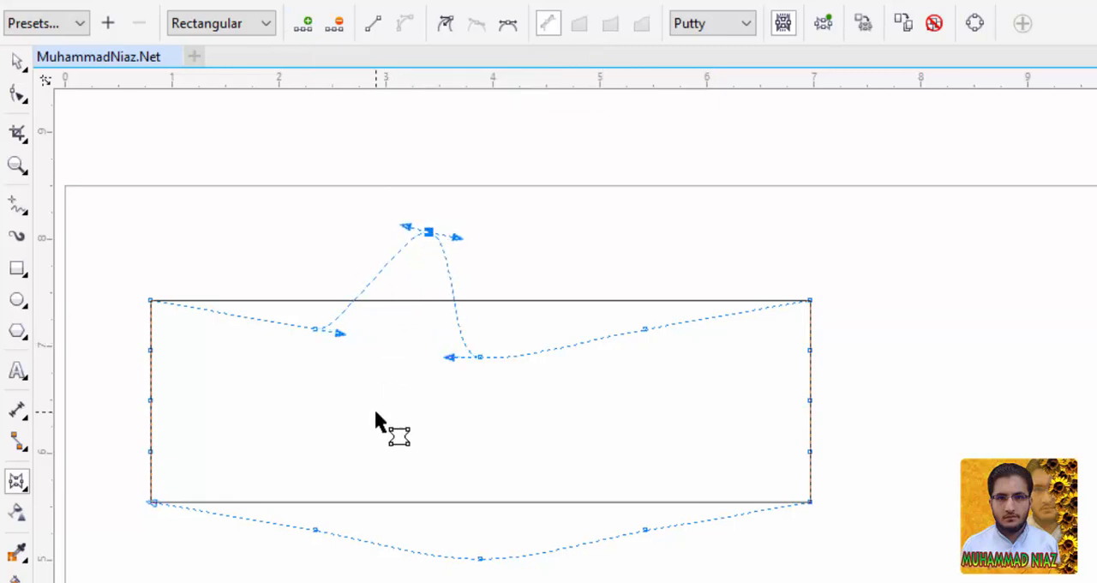
pyautogui.click(339, 32)
# Insert another node directly on the envelope's top edge, pull it above the rectangle, and remove it again.
pyautogui.click(385, 347)
pyautogui.doubleClick(384, 343)
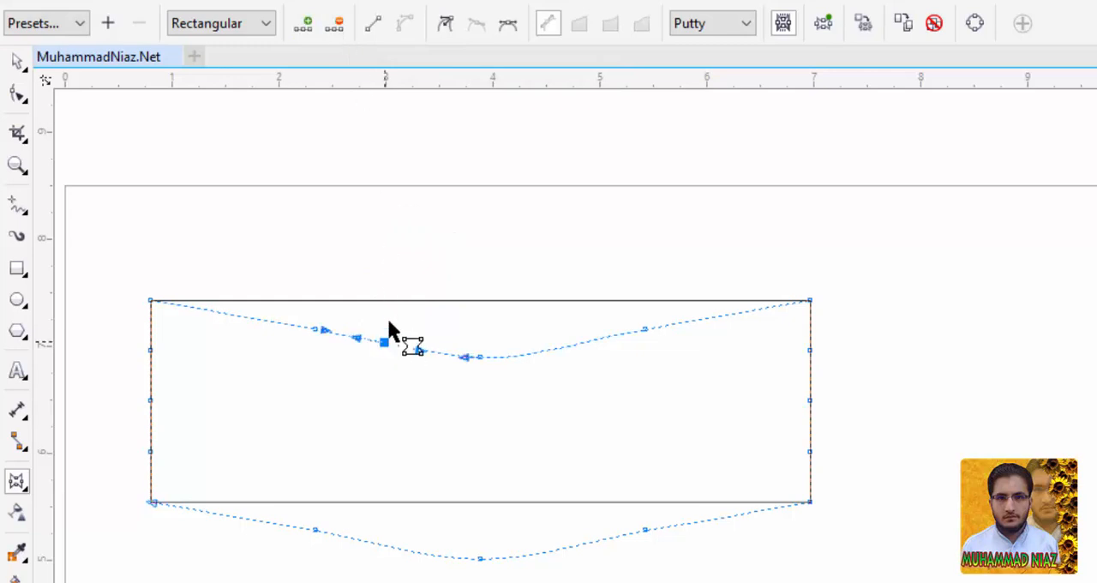
pyautogui.moveTo(385, 344); pyautogui.dragTo(399, 259)
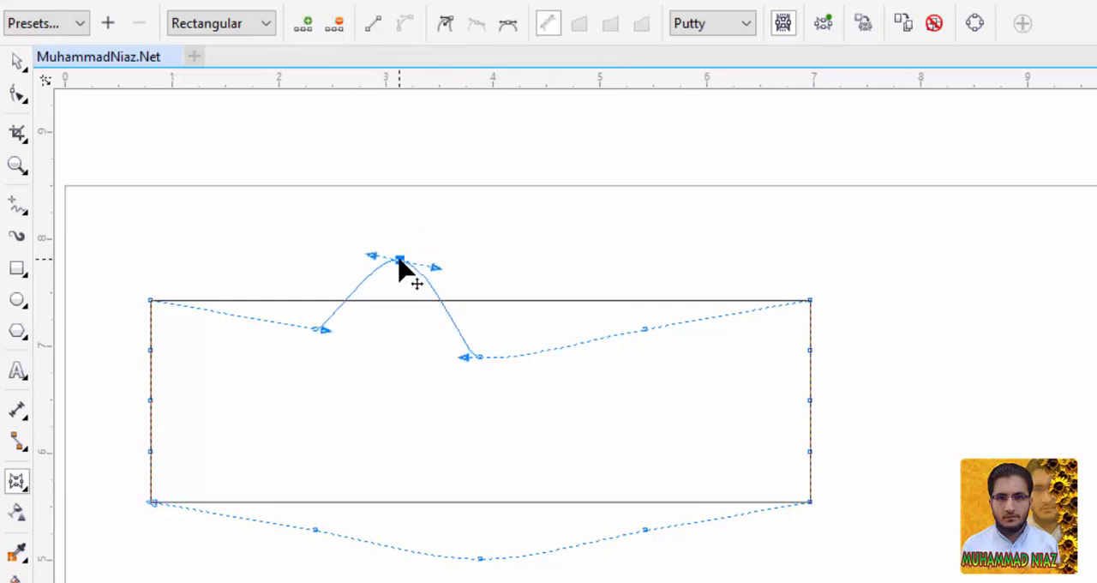
pyautogui.doubleClick(399, 260)
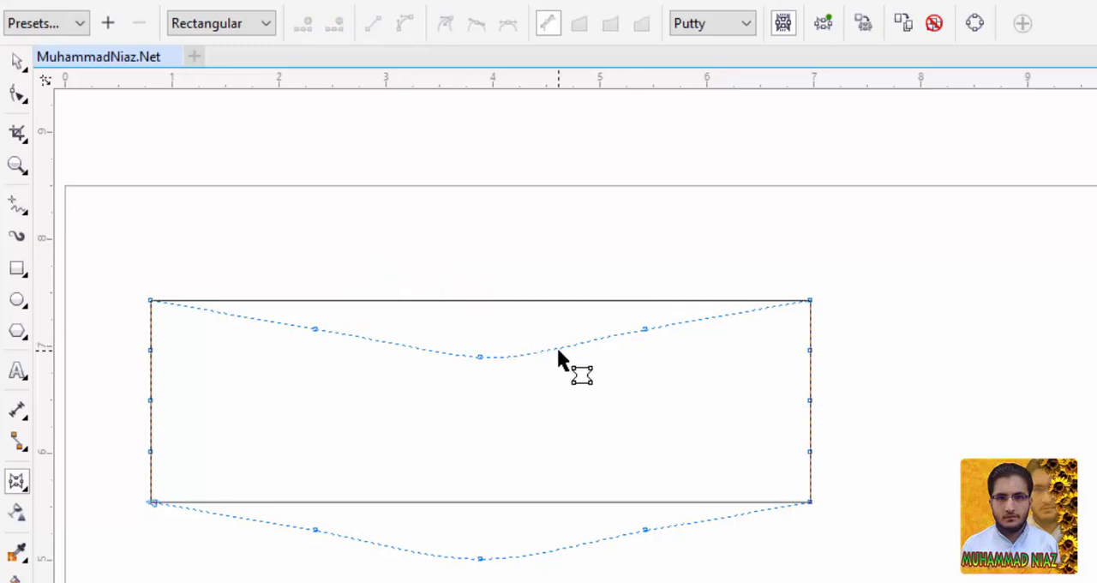
# Delete the rectangle together with its envelope from the page.
pyautogui.click(480, 357)
pyautogui.press('Delete')
pyautogui.click(16, 61)
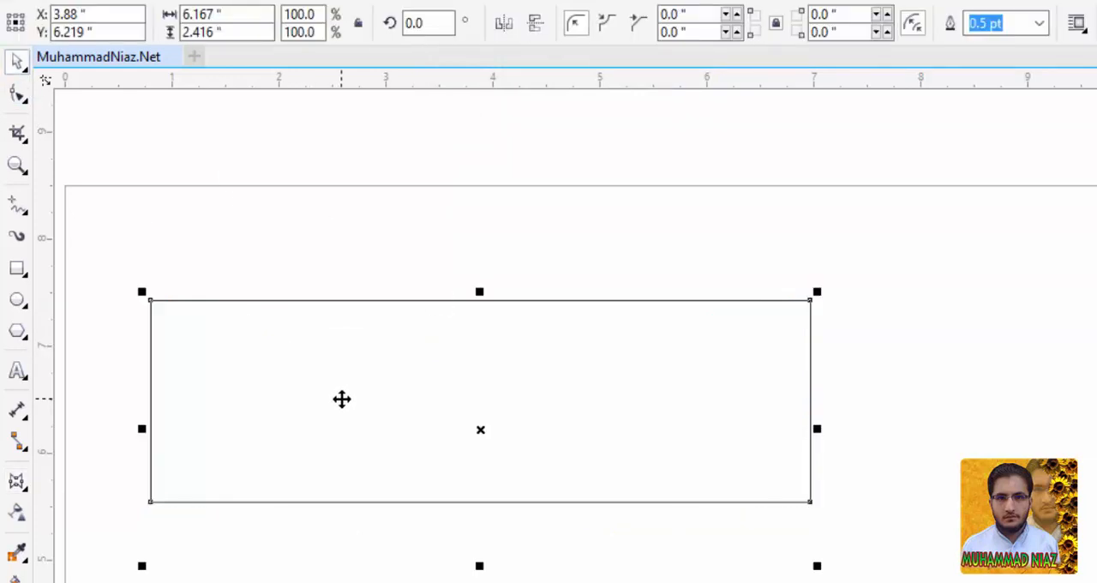
pyautogui.press('Delete')
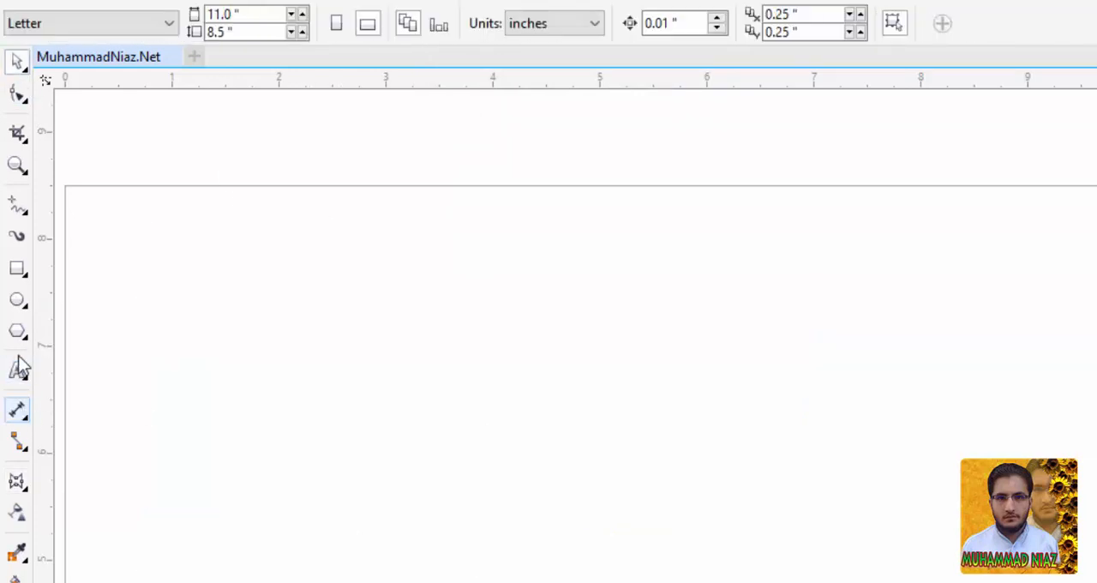
# Paste the copied full name as artistic text and move its centre to about X 4.86, Y 6.04 inches.
pyautogui.click(18, 370)
pyautogui.click(269, 391)
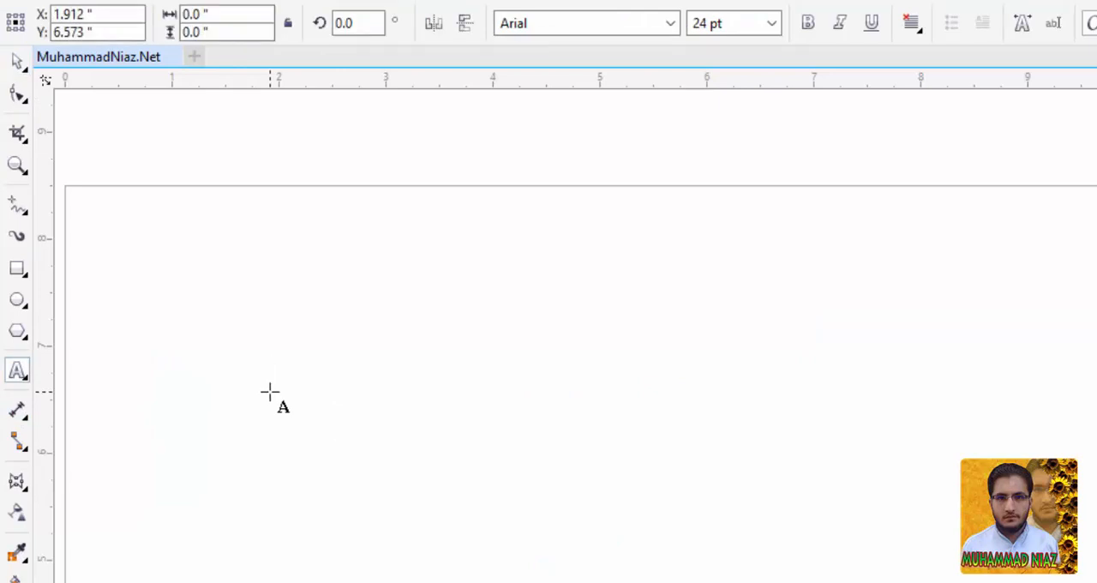
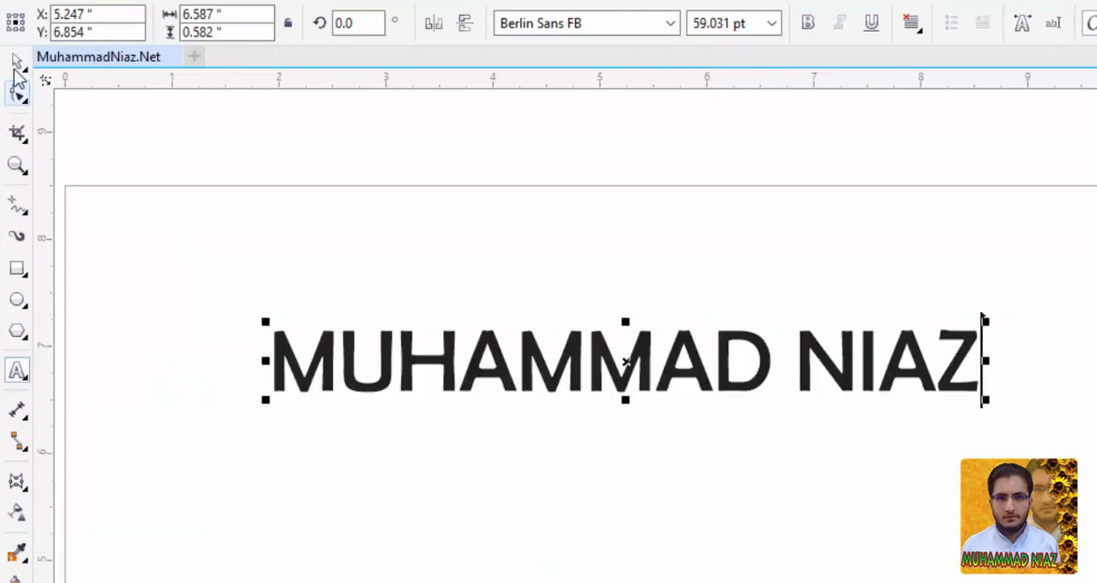
pyautogui.click(17, 64)
pyautogui.moveTo(570, 384); pyautogui.dragTo(525, 479)
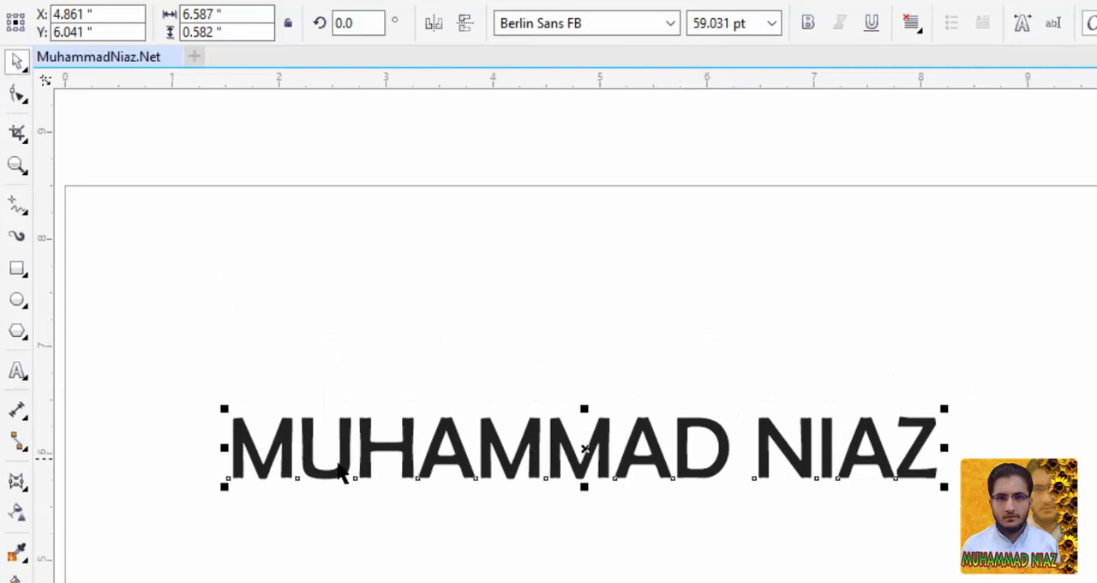
# Apply an envelope to the name text and raise its top-centre node so the top edge arches over the letters.
pyautogui.click(23, 486)
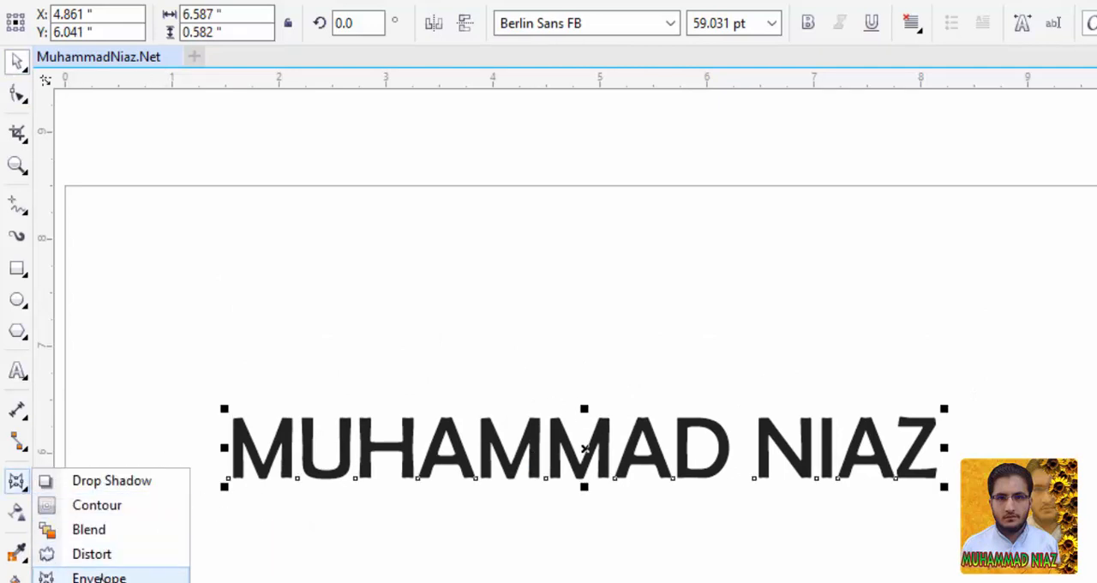
pyautogui.click(98, 578)
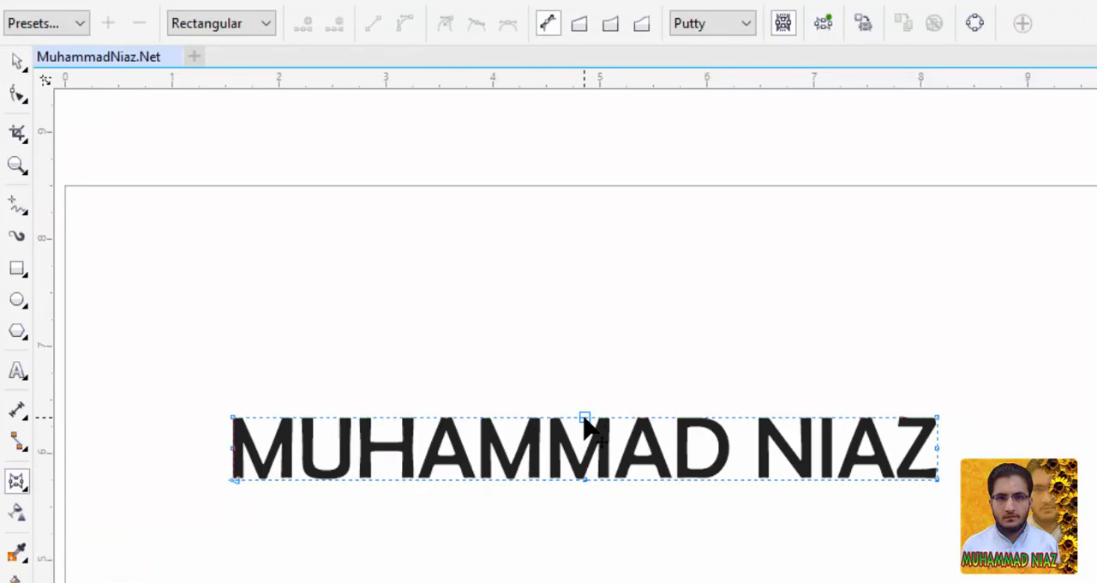
pyautogui.moveTo(585, 419); pyautogui.dragTo(586, 372)
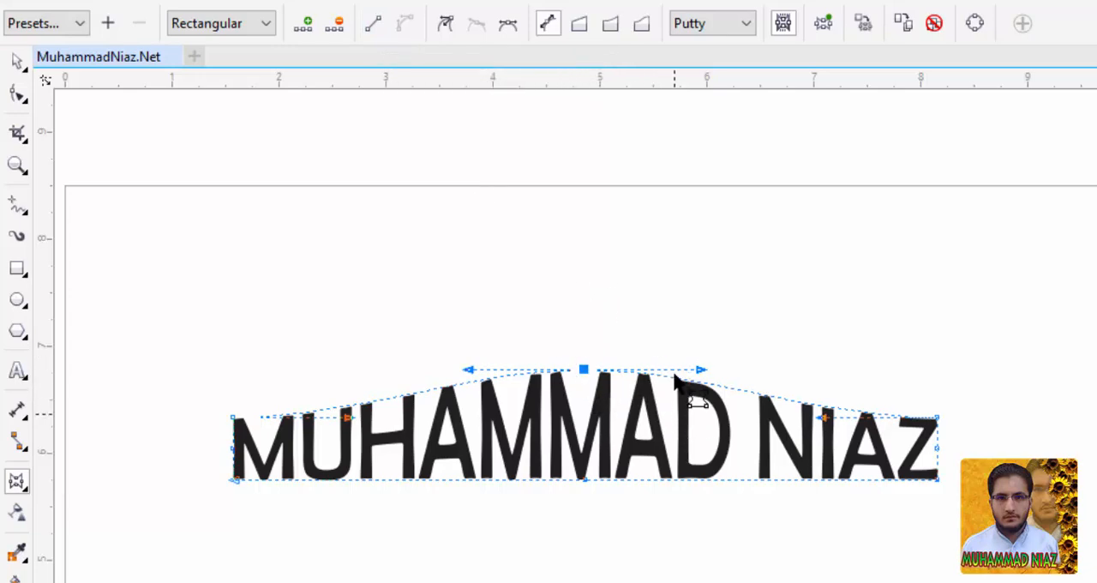
# Convert the envelope segment left of the peak to a line, raise the peak, and turn the segment back into an upward-bent curve.
pyautogui.click(372, 23)
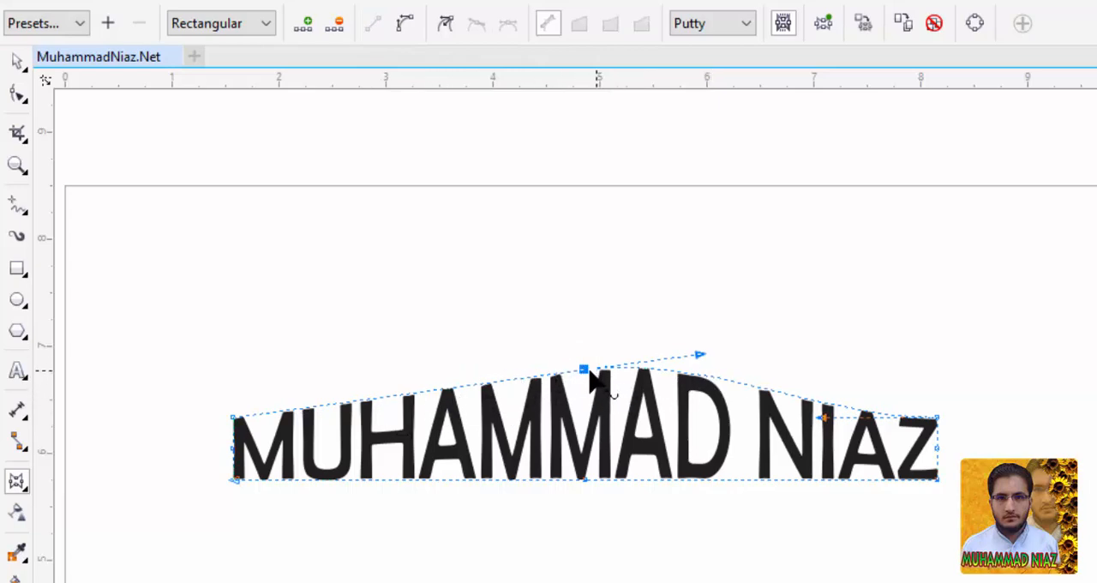
pyautogui.moveTo(585, 371); pyautogui.dragTo(542, 274)
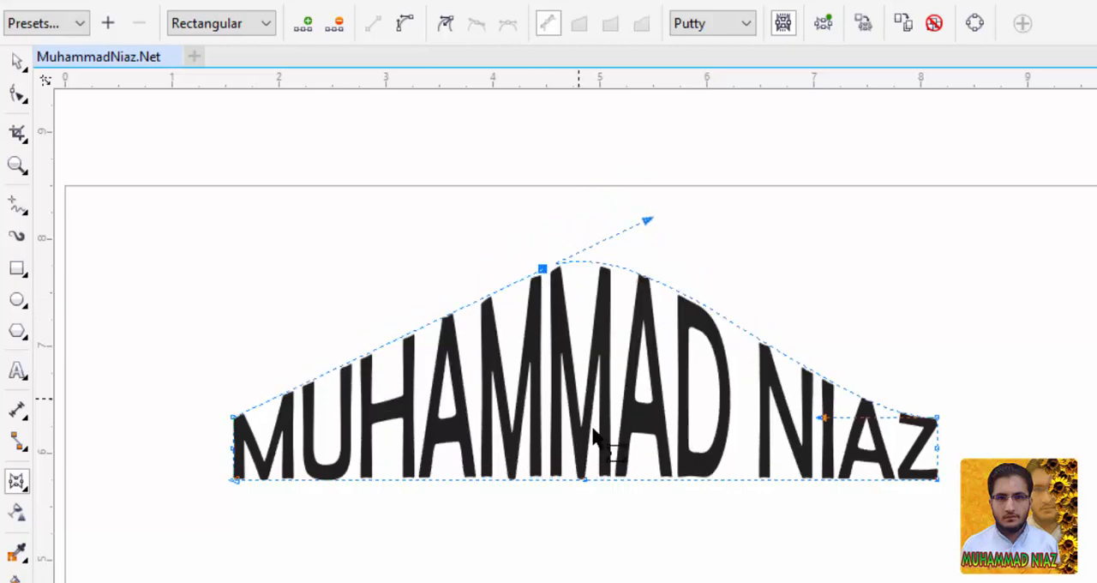
pyautogui.click(416, 27)
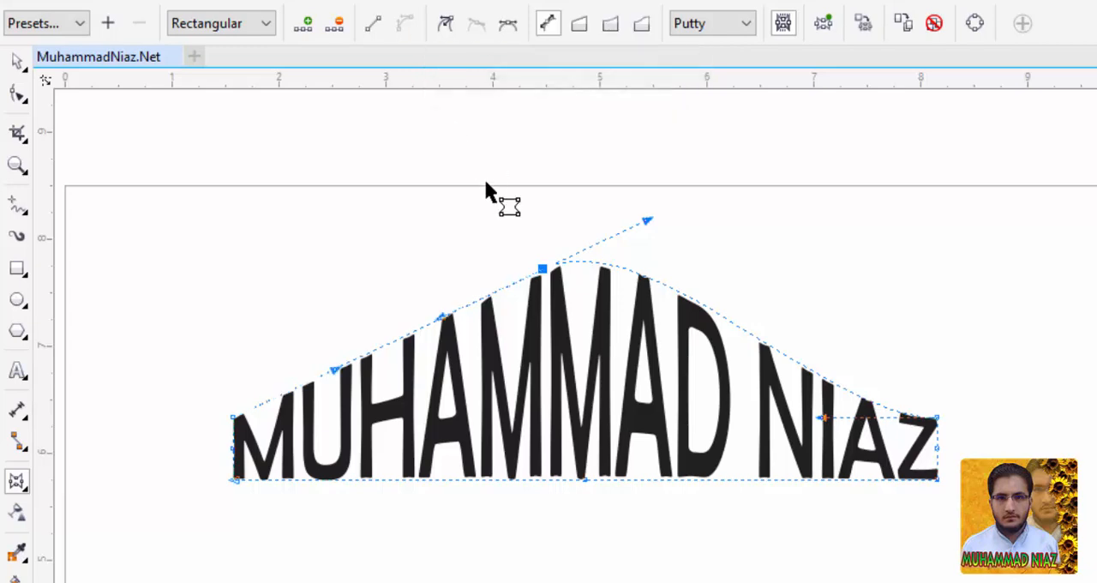
pyautogui.moveTo(440, 317); pyautogui.dragTo(413, 277)
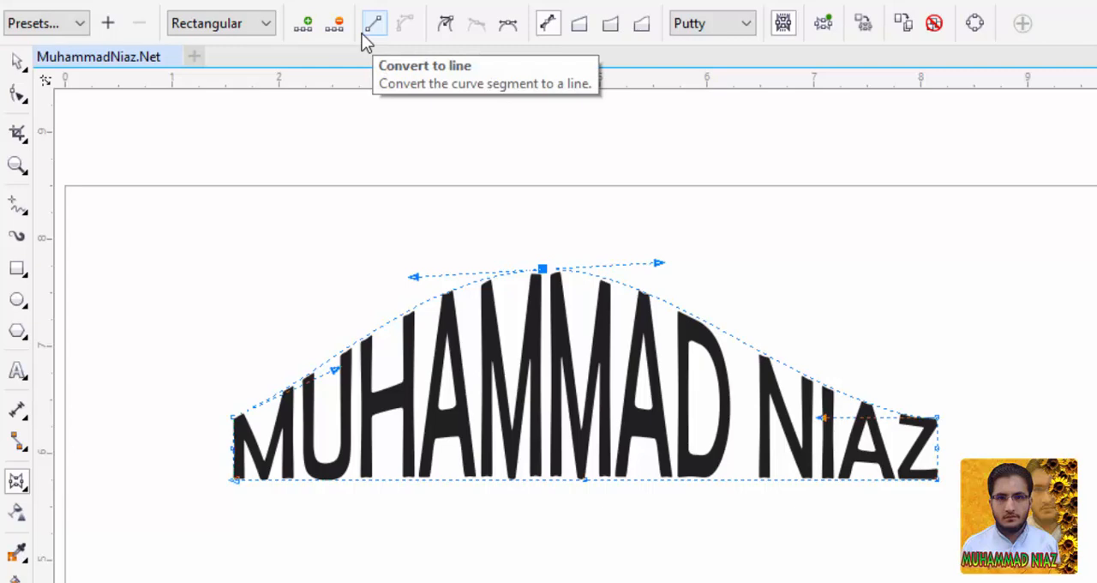
# Convert the envelope's peak node to a cusp node and move it up to about 8 inches on the vertical ruler.
pyautogui.click(450, 29)
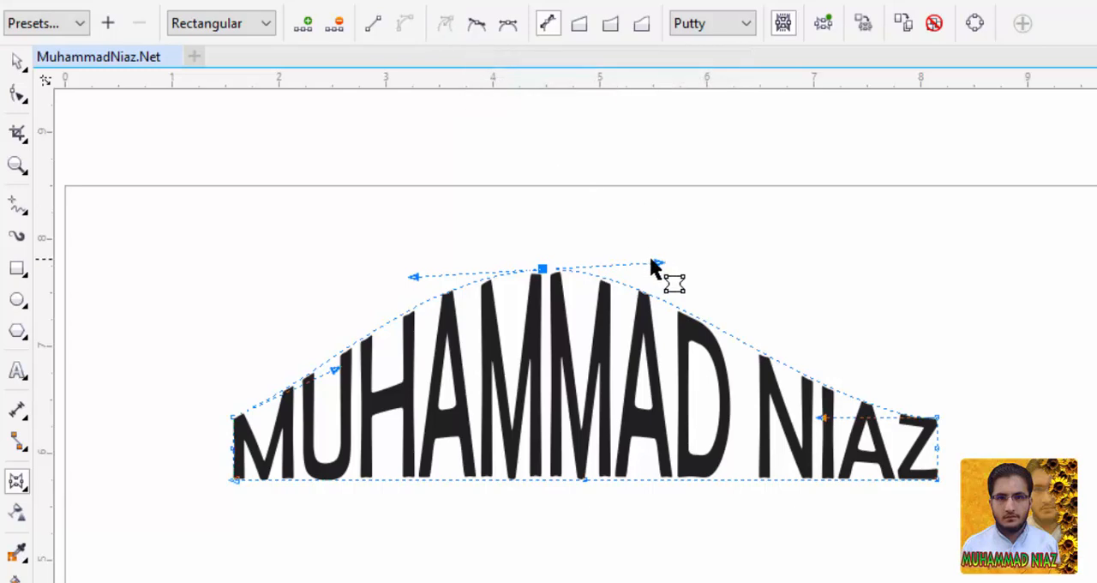
pyautogui.moveTo(544, 269); pyautogui.dragTo(561, 315)
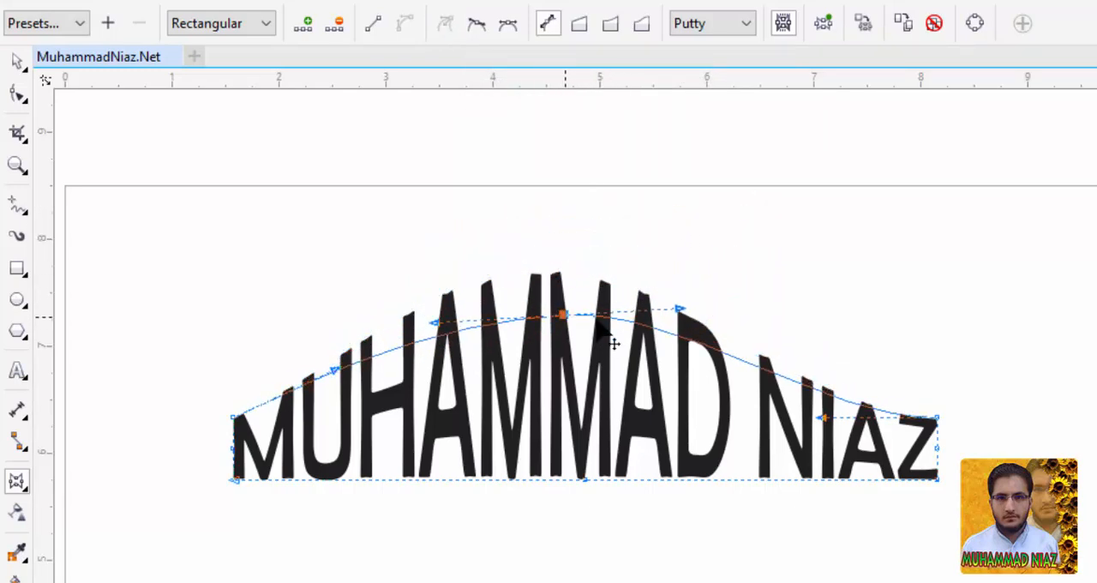
pyautogui.moveTo(613, 343); pyautogui.dragTo(579, 239)
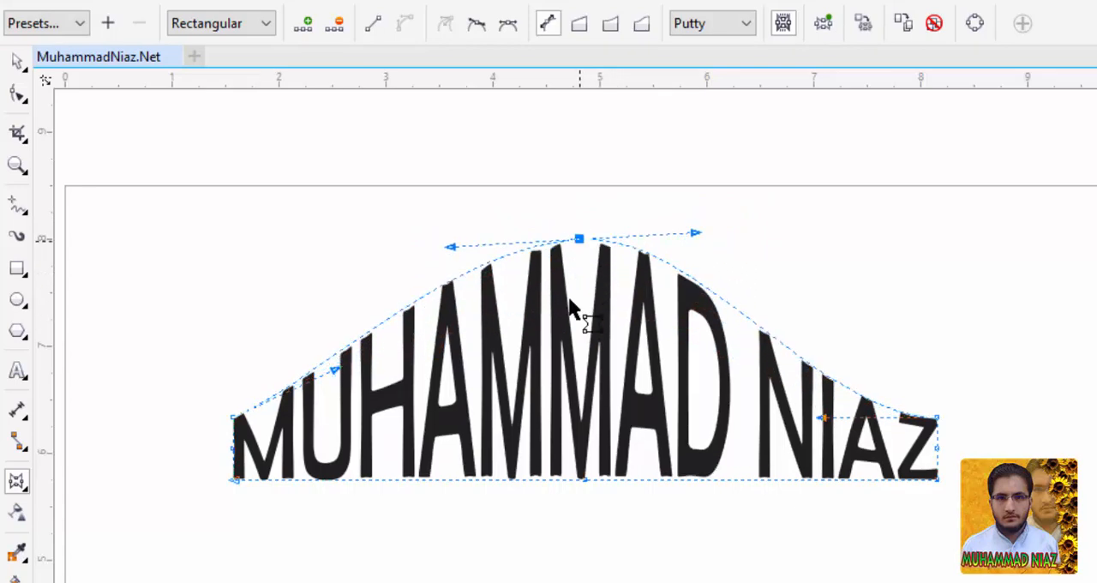
# Convert the peak to a smooth node, shift it slightly right, and swing its right handle down below the text for a steep drop.
pyautogui.click(474, 35)
pyautogui.moveTo(578, 246); pyautogui.dragTo(605, 249)
pyautogui.moveTo(718, 240); pyautogui.dragTo(720, 312)
pyautogui.click(602, 246)
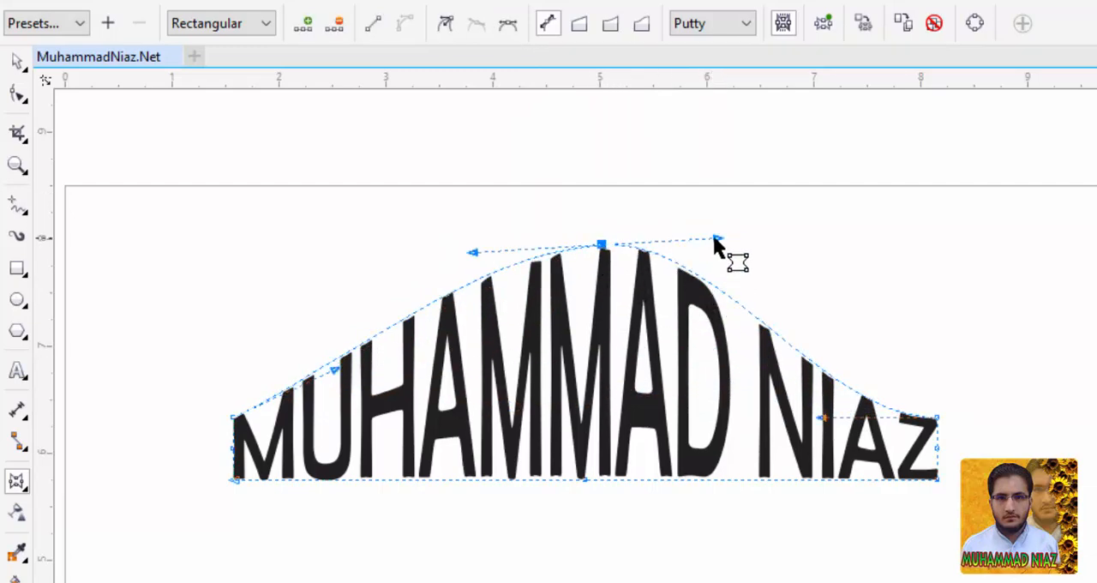
pyautogui.moveTo(717, 241); pyautogui.dragTo(768, 258)
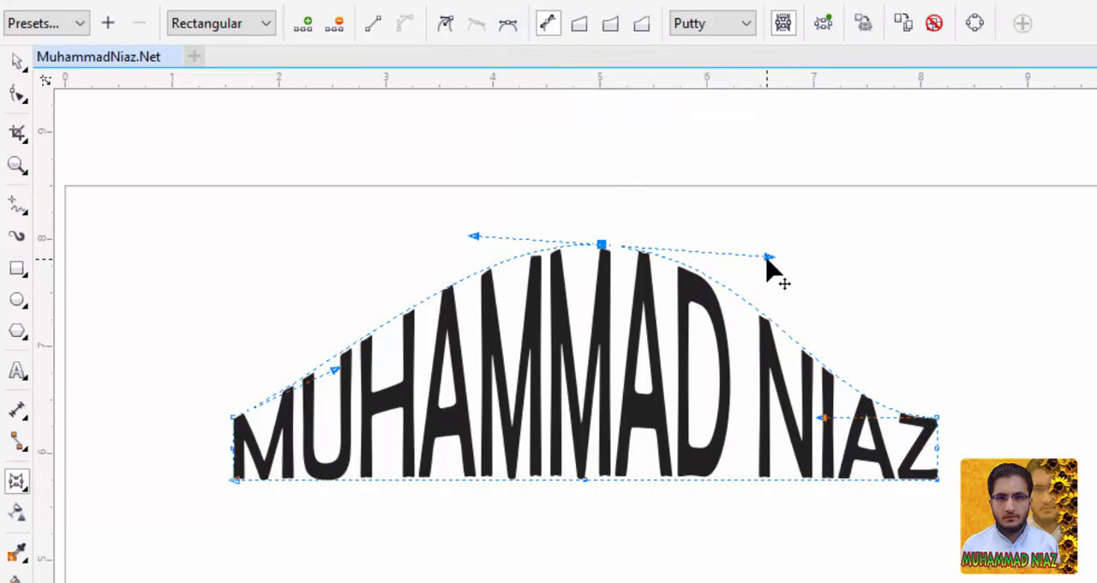
pyautogui.moveTo(771, 260); pyautogui.dragTo(673, 514)
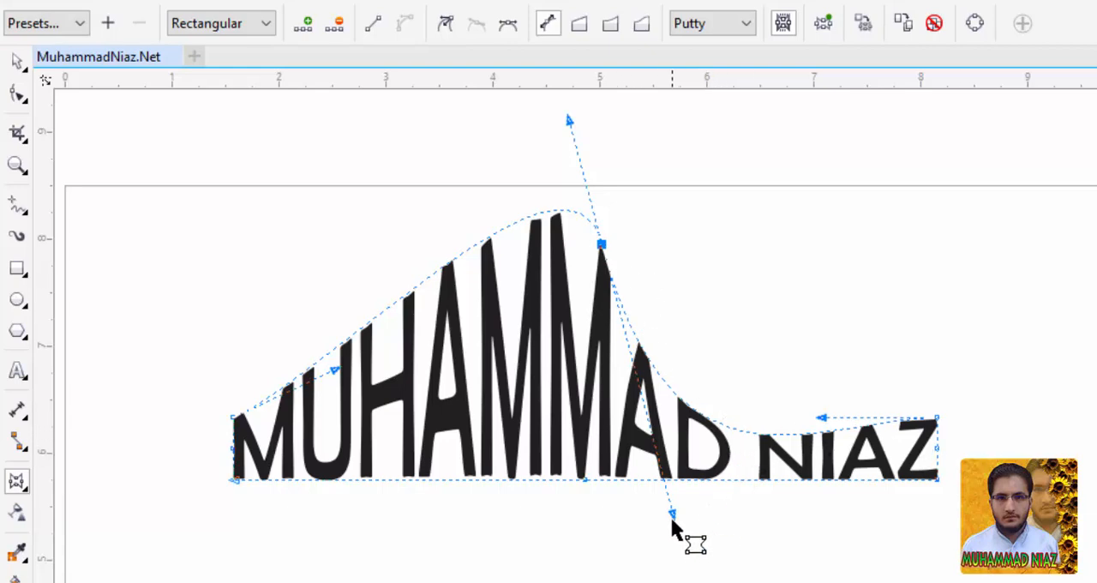
# Swing the smooth peak node's lower handle up and to the right to reshape the falling curve over the text.
pyautogui.moveTo(672, 514); pyautogui.dragTo(759, 391)
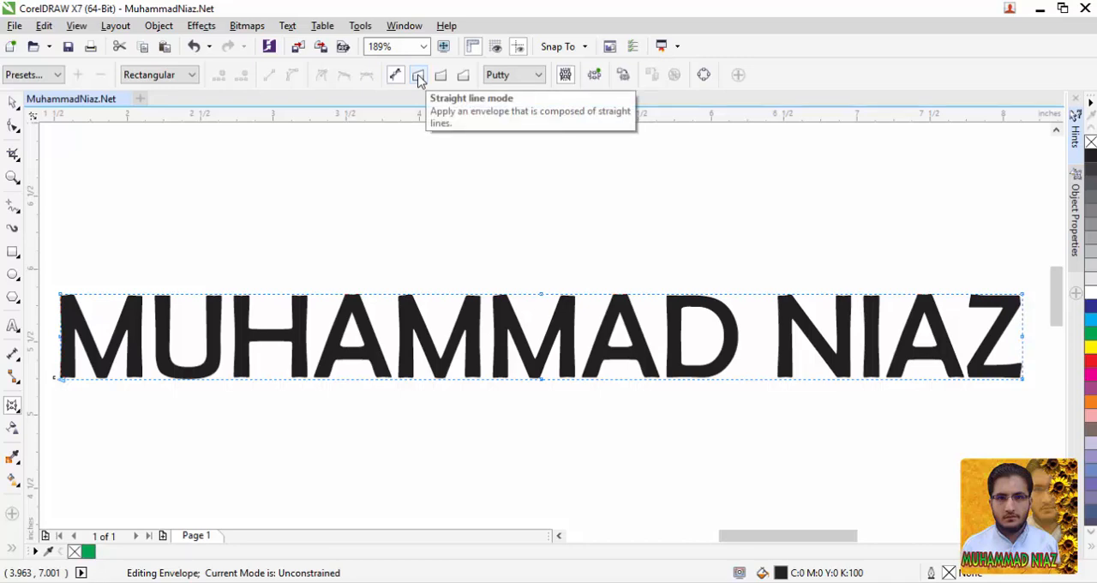
# Try Straight Line mode by moving the text envelope's top-centre and bottom-centre nodes apart into opposite peaks, and undo the reshaping.
pyautogui.click(419, 77)
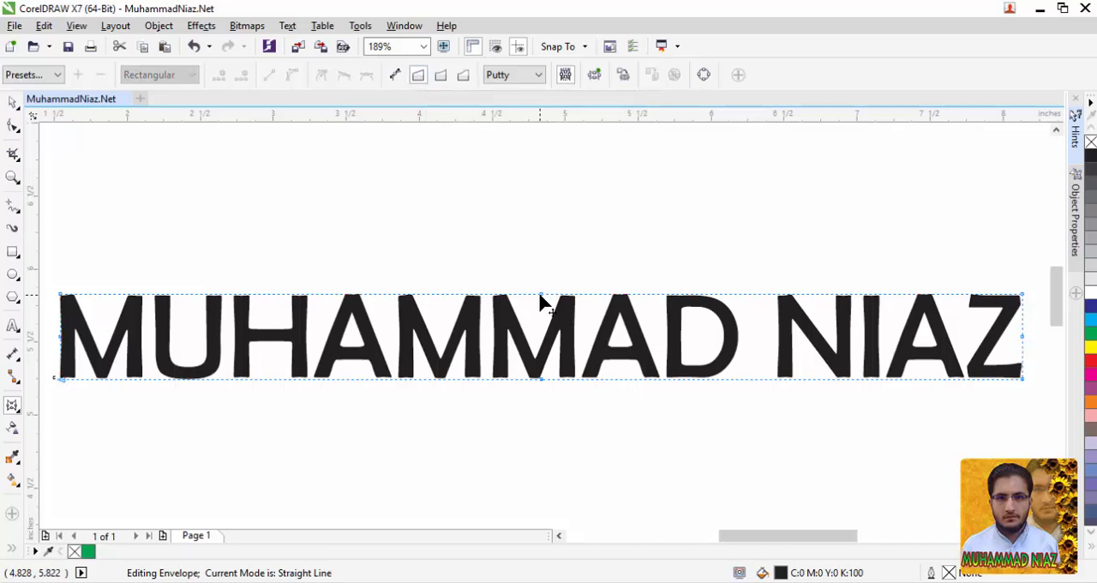
pyautogui.moveTo(540, 297); pyautogui.dragTo(533, 182)
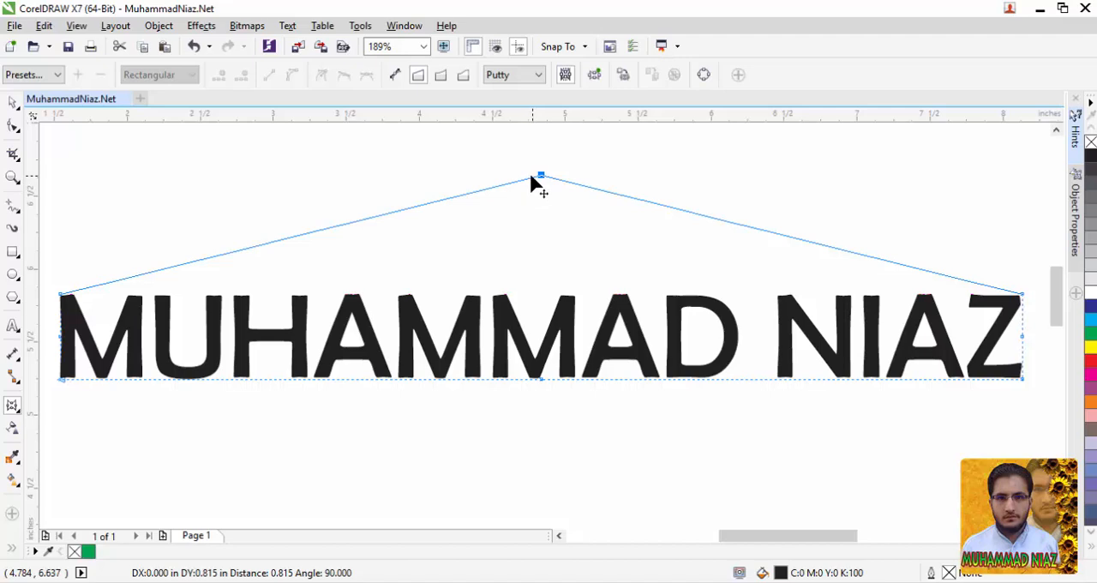
pyautogui.moveTo(531, 175); pyautogui.dragTo(524, 237)
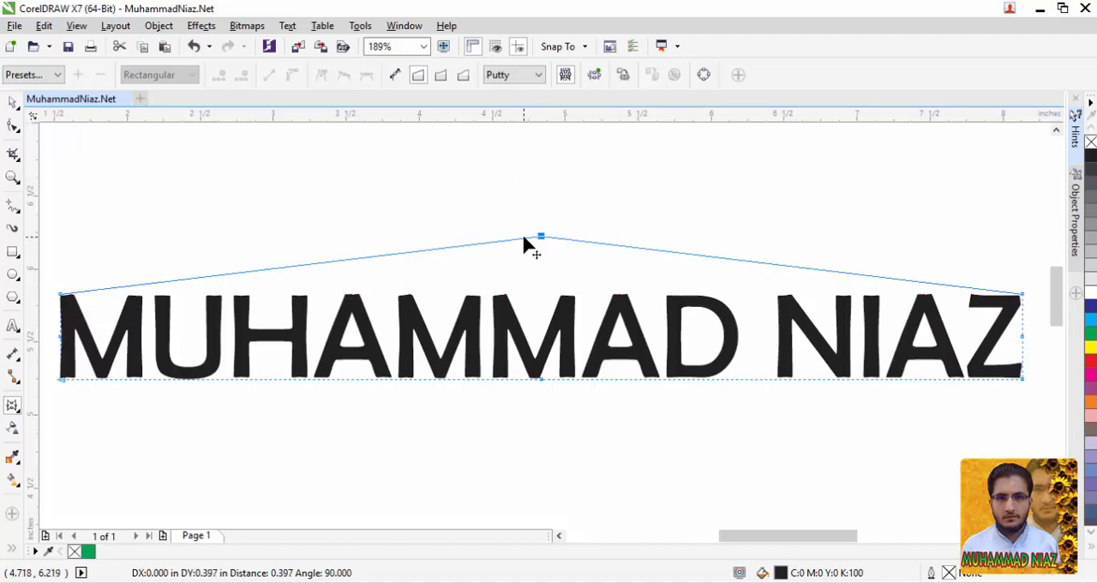
pyautogui.moveTo(521, 238); pyautogui.dragTo(549, 220)
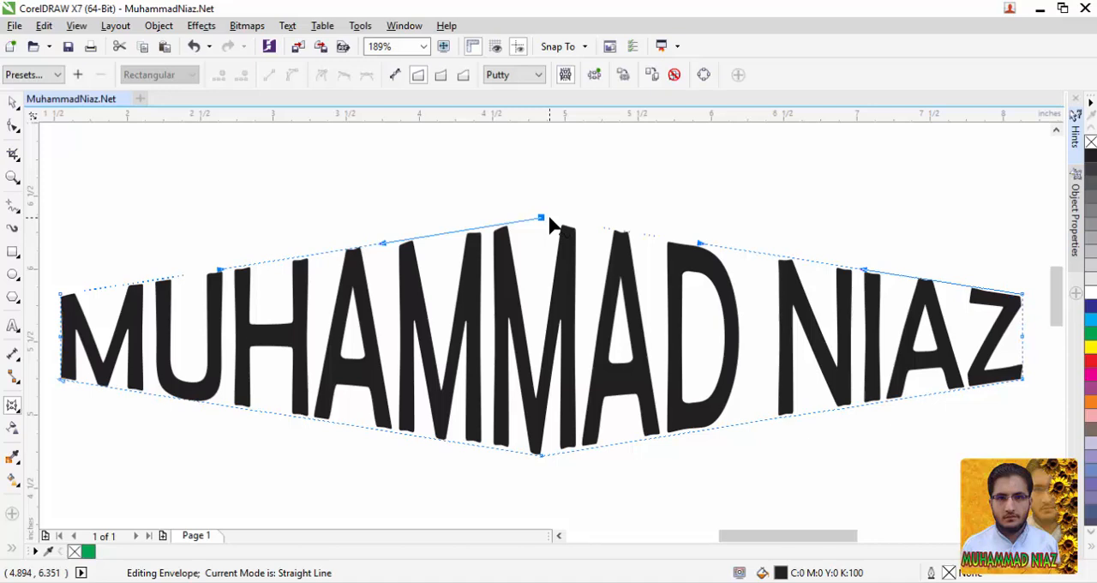
pyautogui.hotkey('ctrl', 'z')
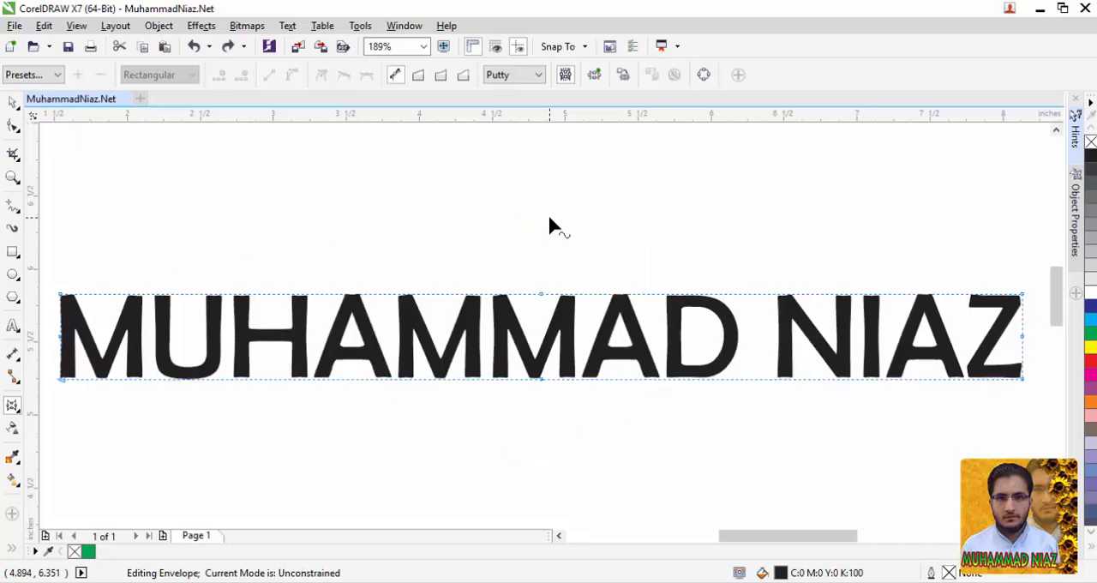
# In Straight Line mode, raise the text envelope's top and bottom centre nodes together into a peak, and partly lower the bottom node.
pyautogui.click(419, 77)
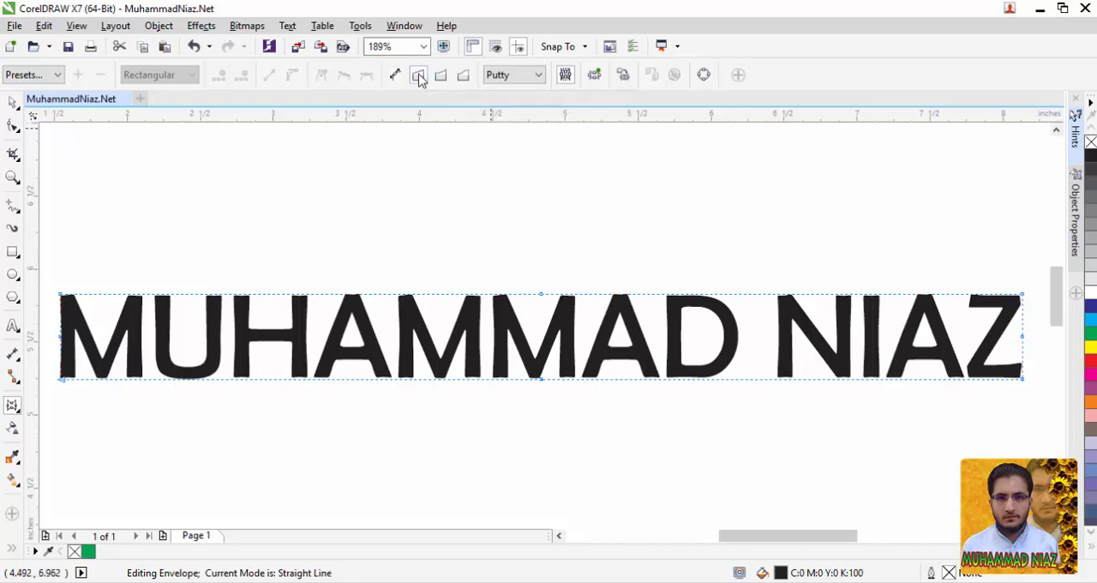
pyautogui.moveTo(541, 294); pyautogui.dragTo(543, 183)
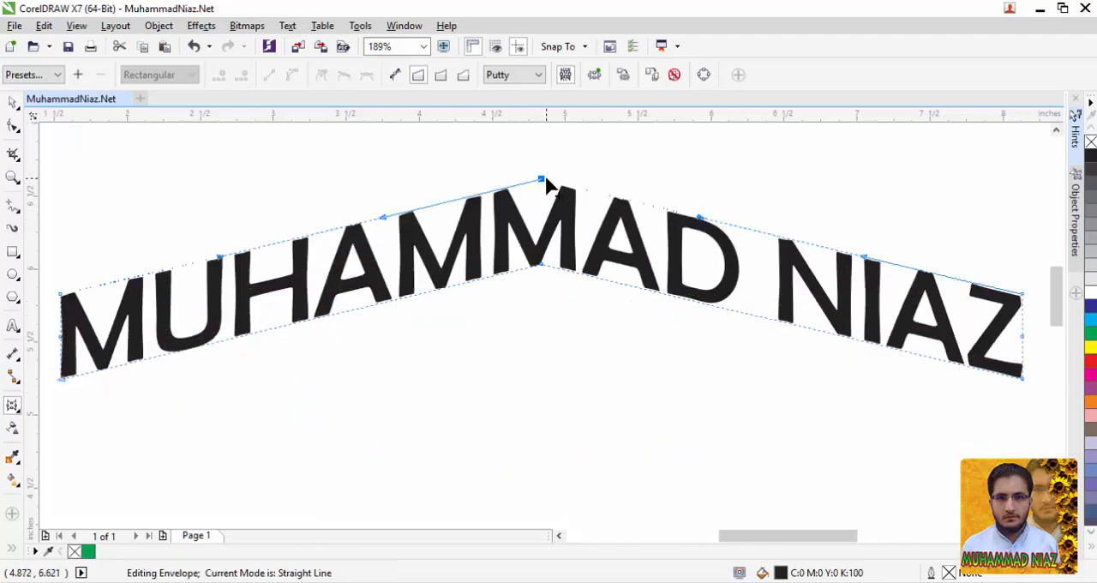
pyautogui.moveTo(544, 268); pyautogui.dragTo(533, 328)
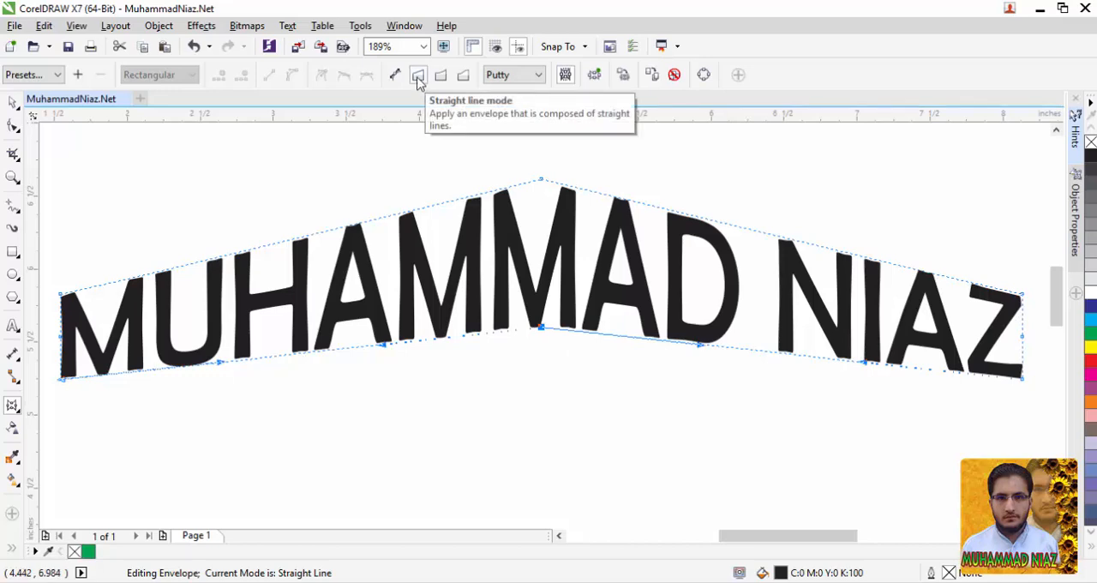
# Clear the text's envelope, start a new one in Single Arc mode, and raise its top-centre node into an arch.
pyautogui.click(674, 76)
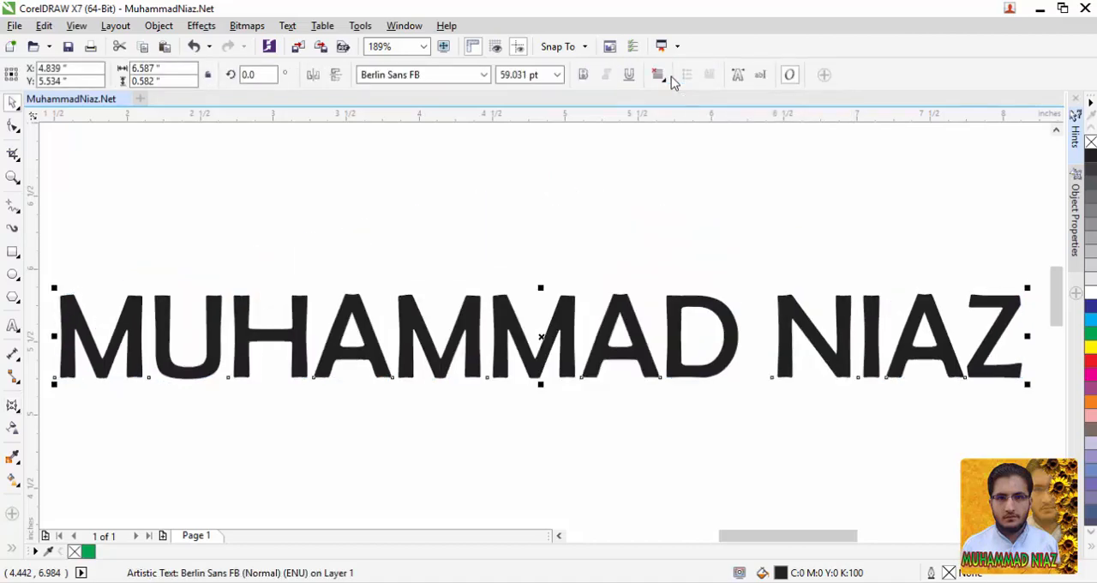
pyautogui.click(12, 408)
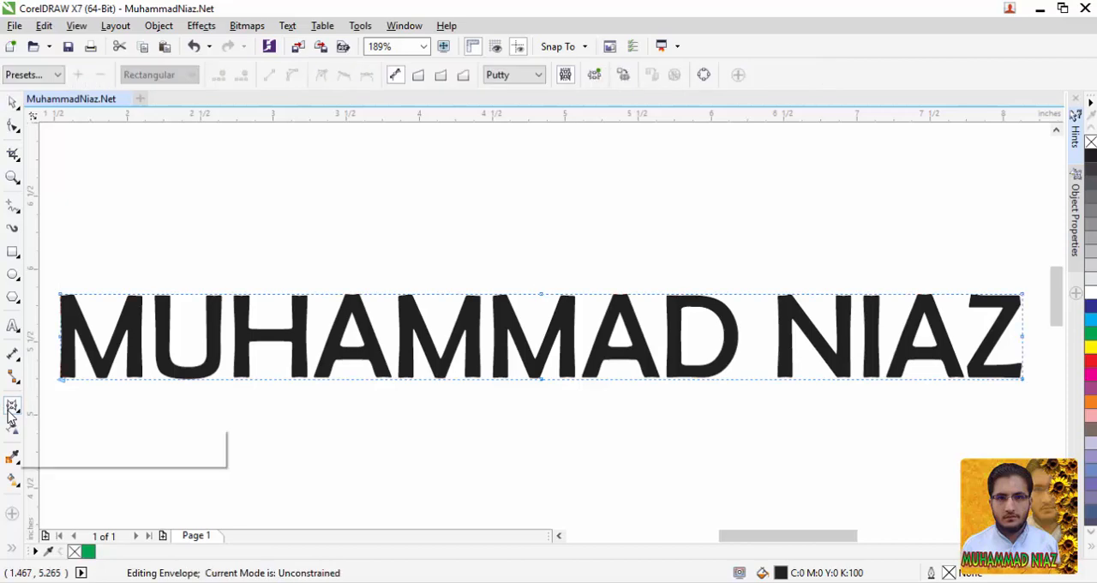
pyautogui.click(441, 77)
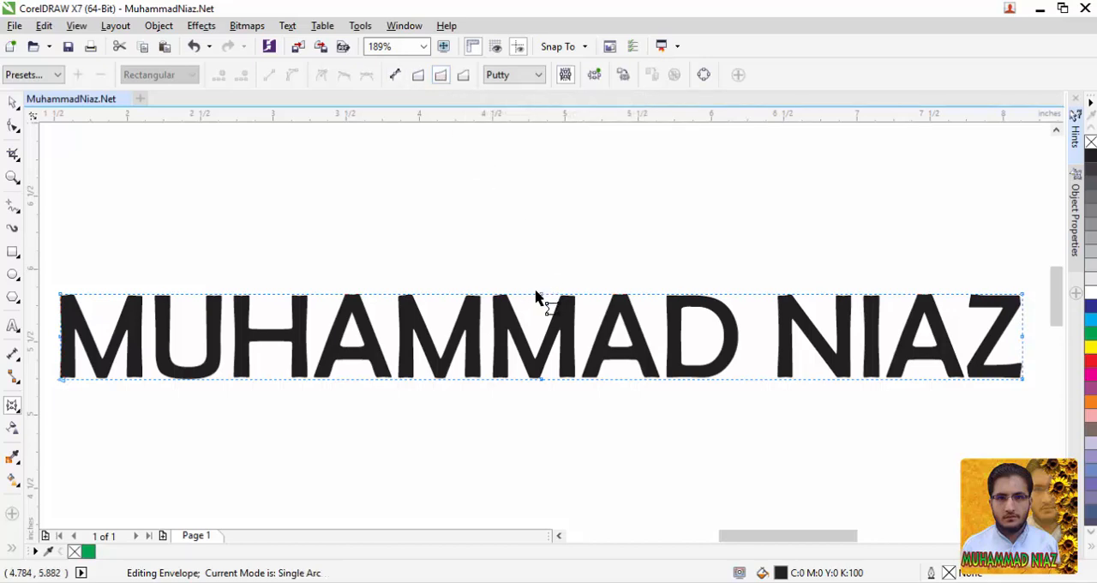
pyautogui.moveTo(540, 294); pyautogui.dragTo(540, 177)
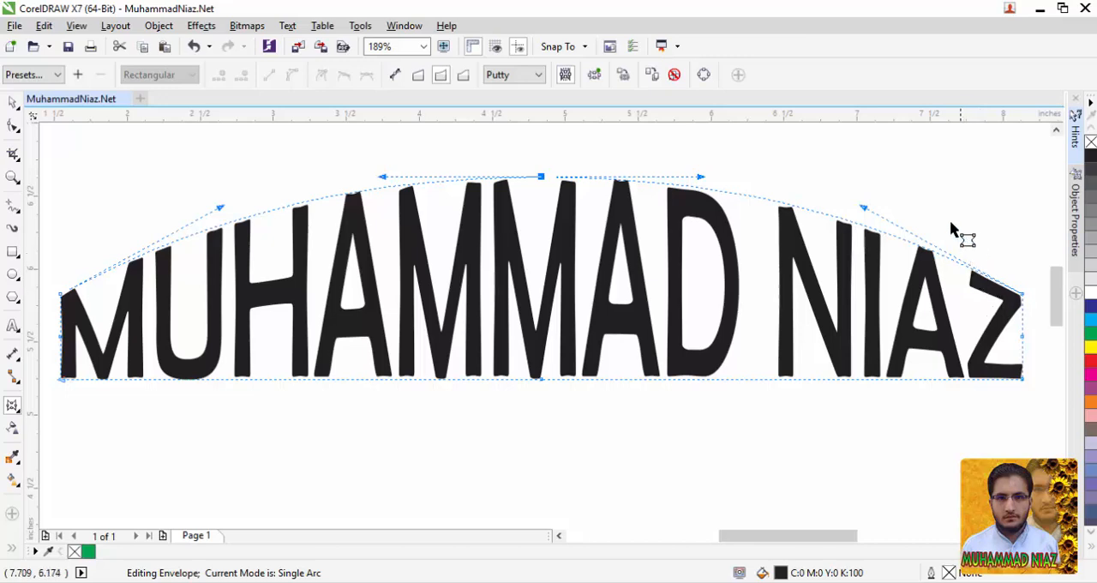
# Clear the arched envelope, start a new one in Double Arc mode, and raise its top-centre node into an S-curved hump.
pyautogui.click(674, 74)
pyautogui.click(11, 406)
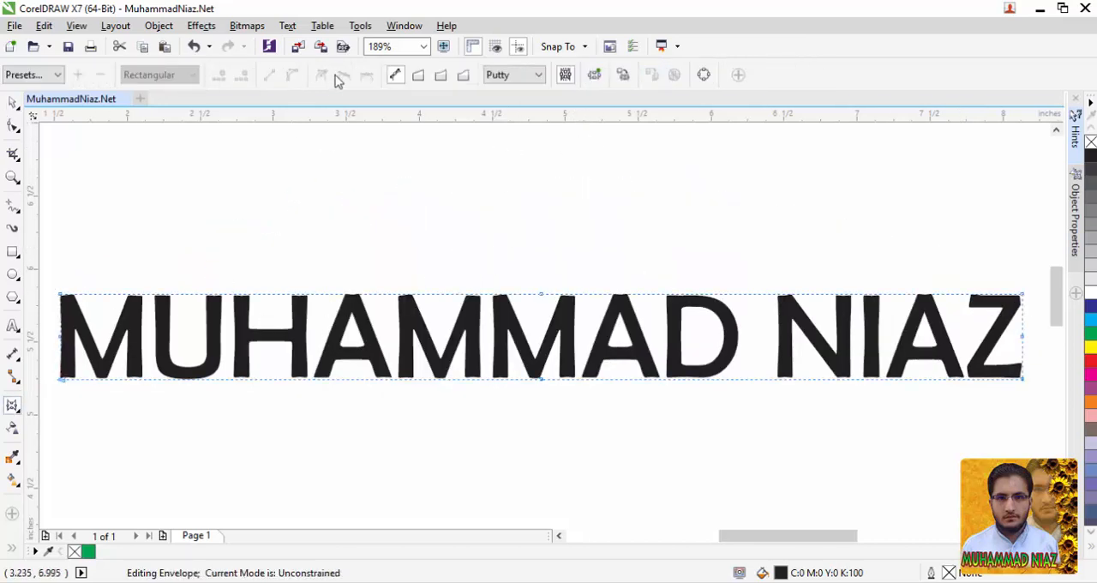
pyautogui.click(461, 76)
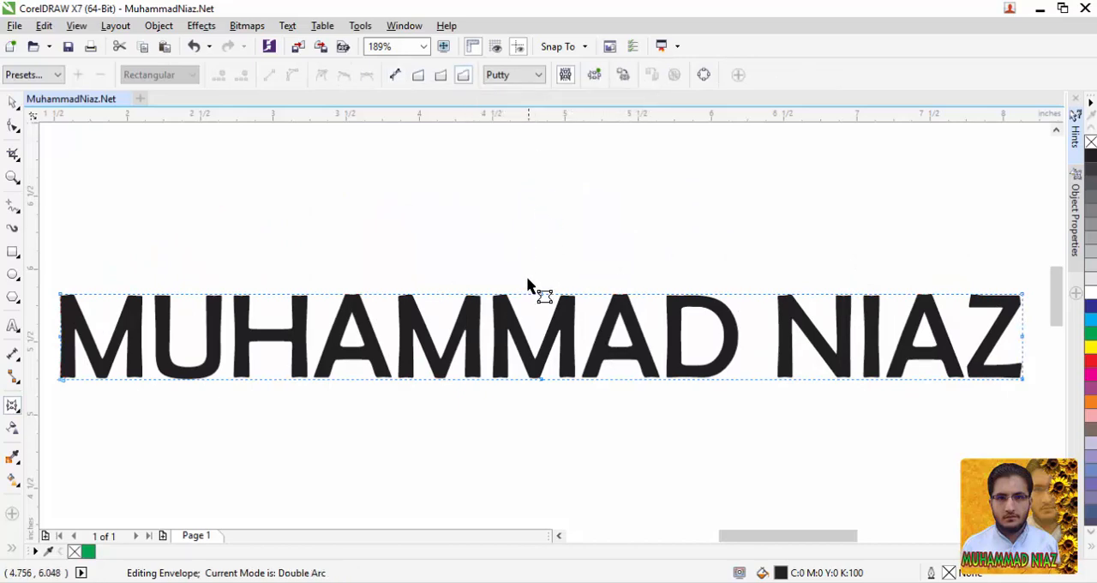
pyautogui.moveTo(541, 295); pyautogui.dragTo(543, 162)
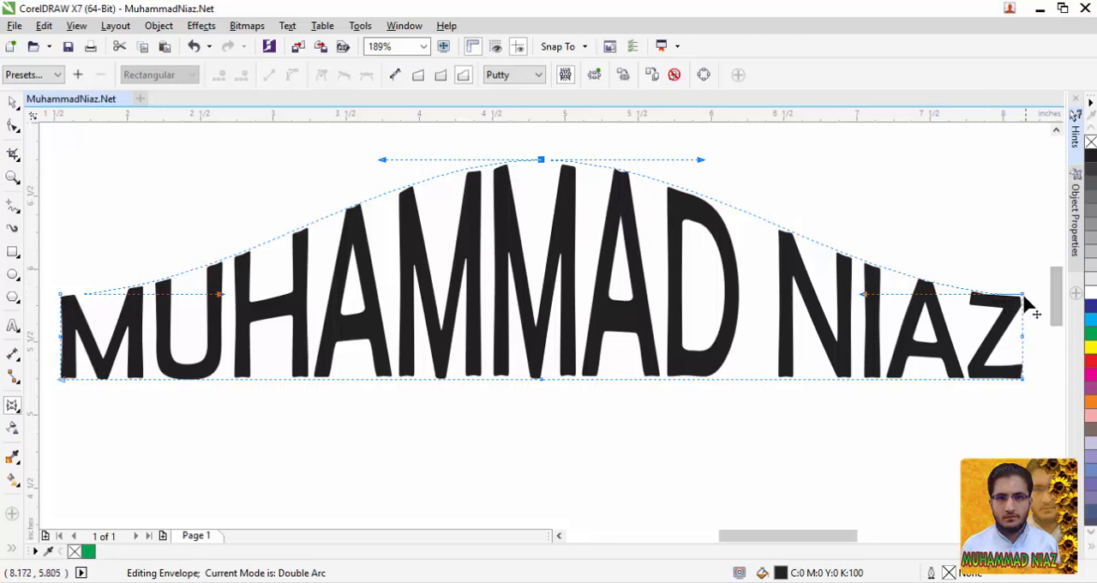
# Raise the double-arc envelope's upper-right and upper-left corner nodes, and switch the envelope to Unconstrained mode.
pyautogui.moveTo(1022, 294); pyautogui.dragTo(993, 231)
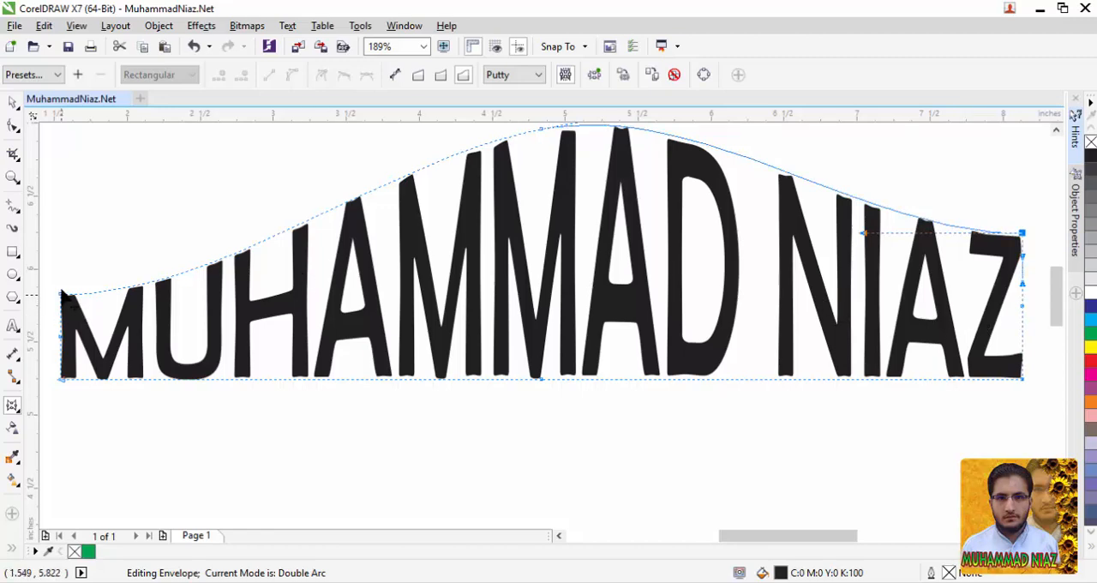
pyautogui.moveTo(62, 295); pyautogui.dragTo(61, 215)
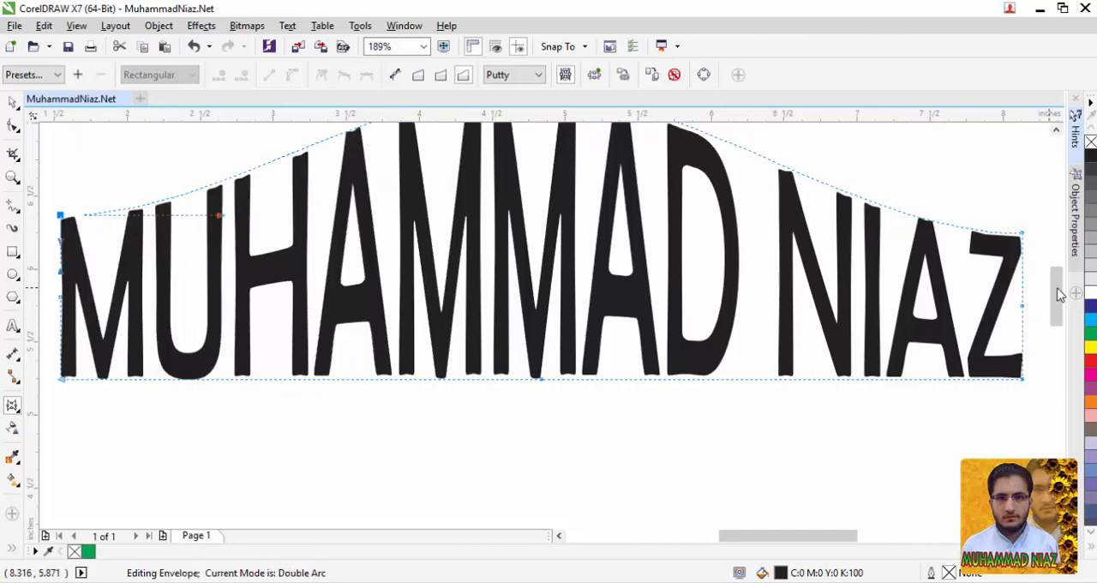
pyautogui.moveTo(1059, 294); pyautogui.dragTo(1058, 283)
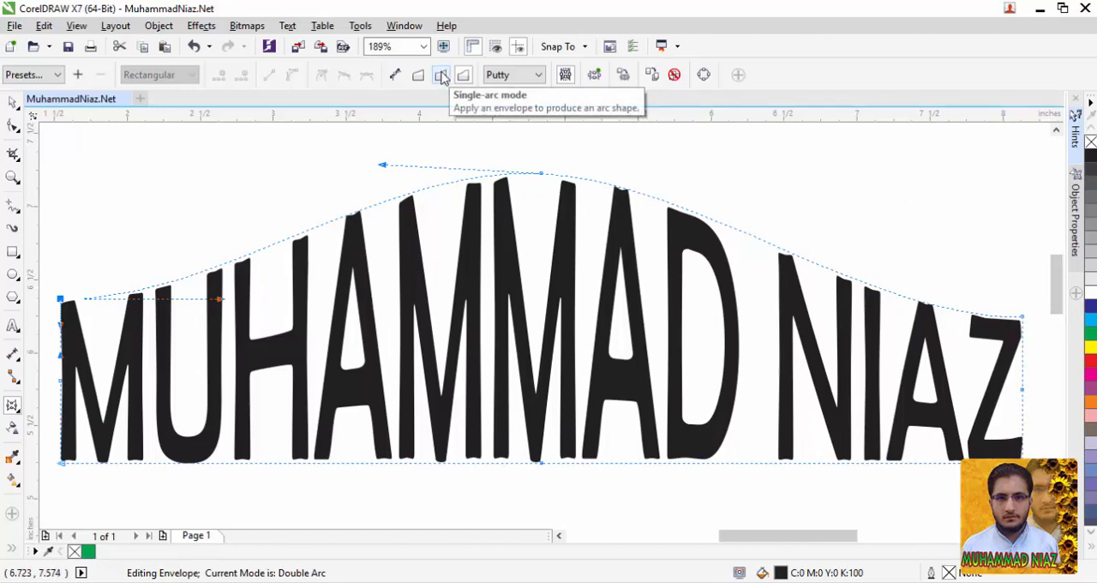
pyautogui.click(393, 79)
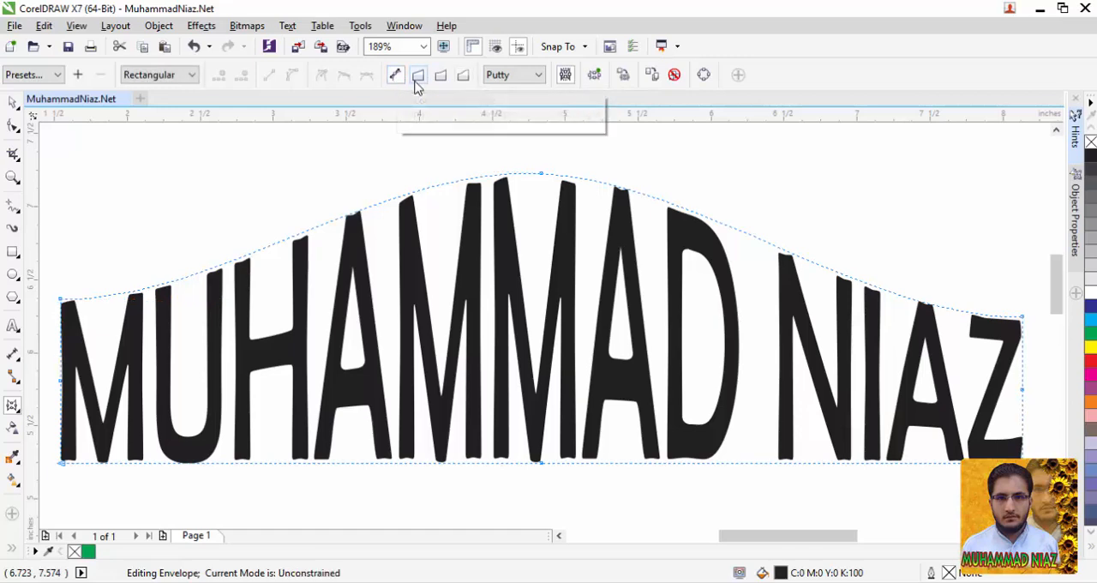
pyautogui.click(419, 81)
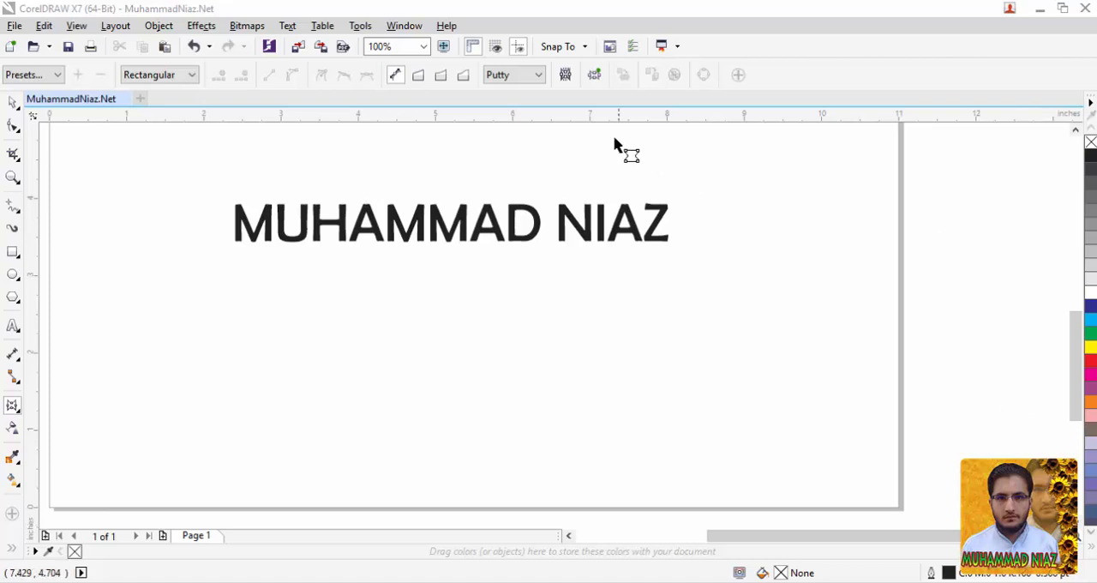
# Show the Envelope docker from the effects dockers.
pyautogui.click(407, 18)
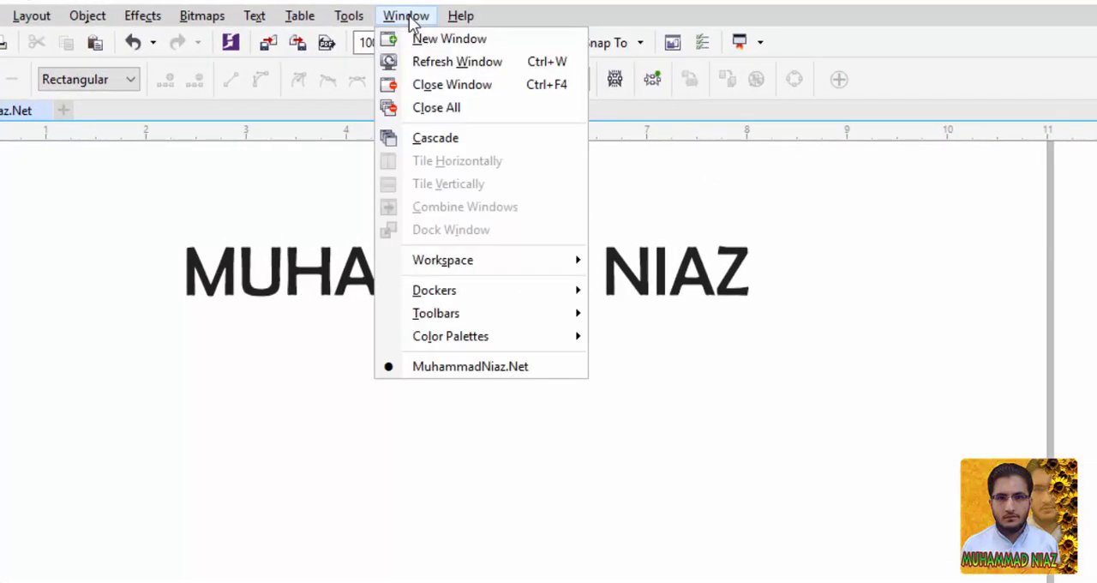
pyautogui.moveTo(472, 280)
pyautogui.moveTo(492, 296)
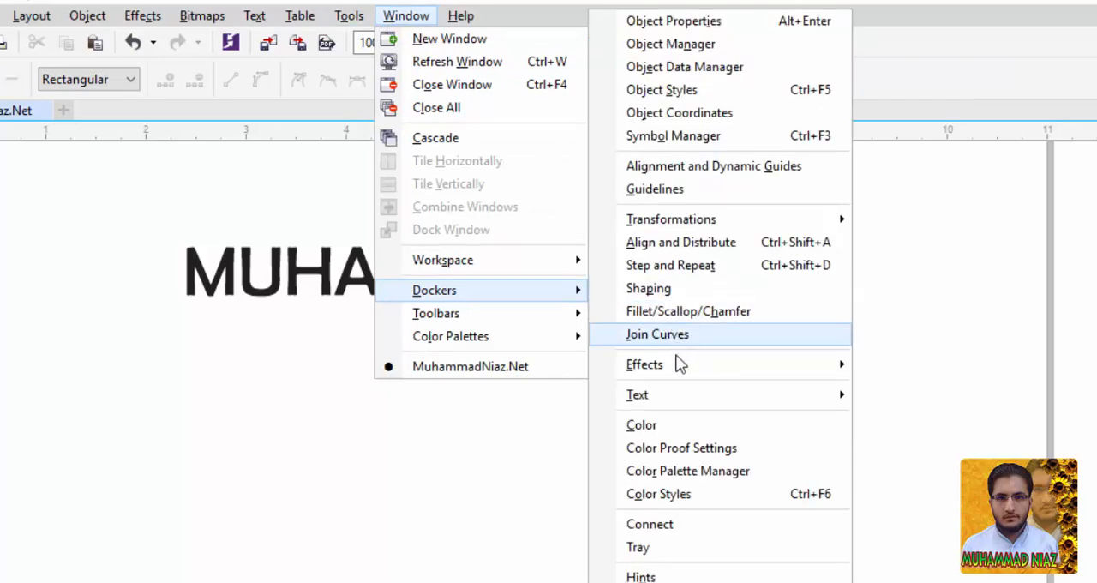
pyautogui.moveTo(677, 373)
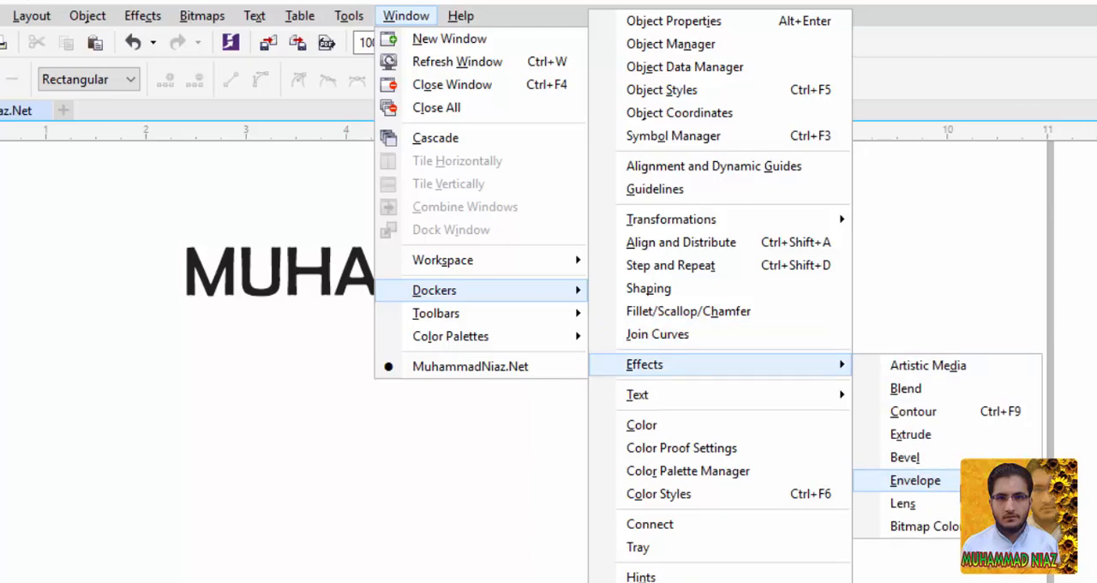
pyautogui.click(915, 480)
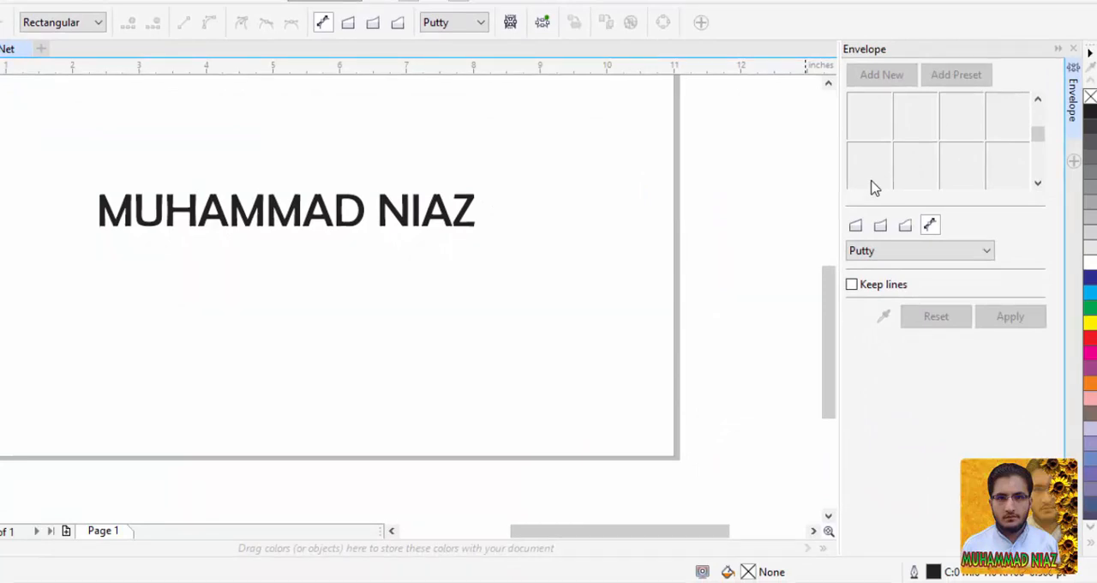
pyautogui.click(325, 0)
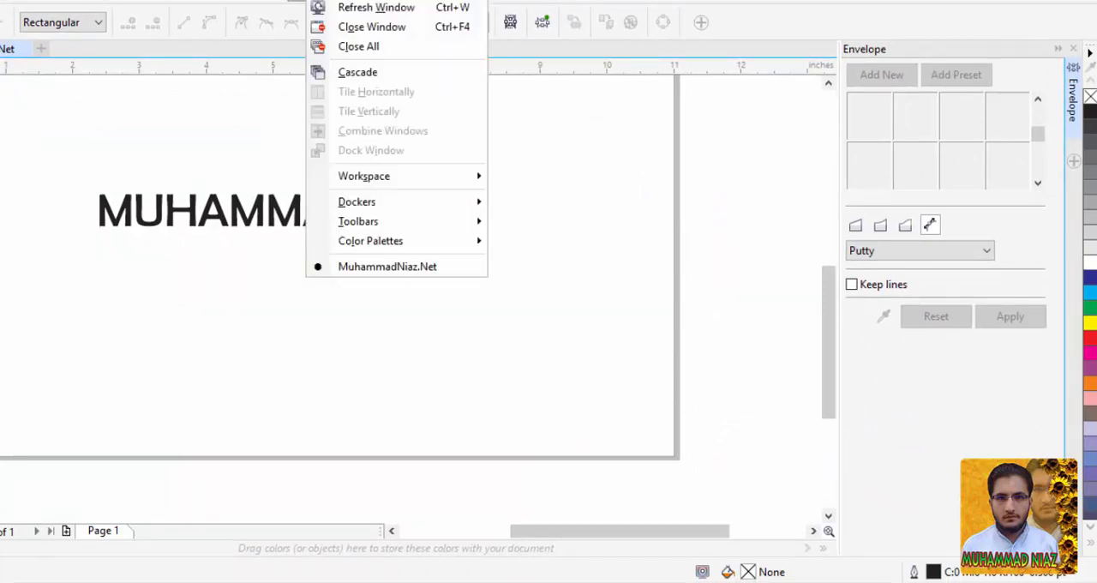
pyautogui.moveTo(394, 204)
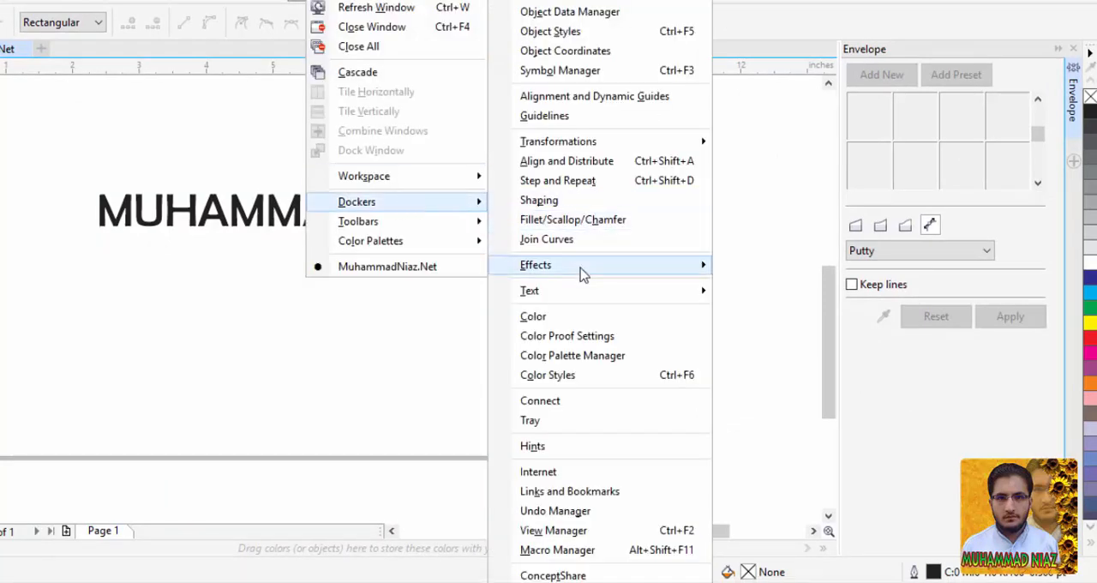
pyautogui.moveTo(581, 273)
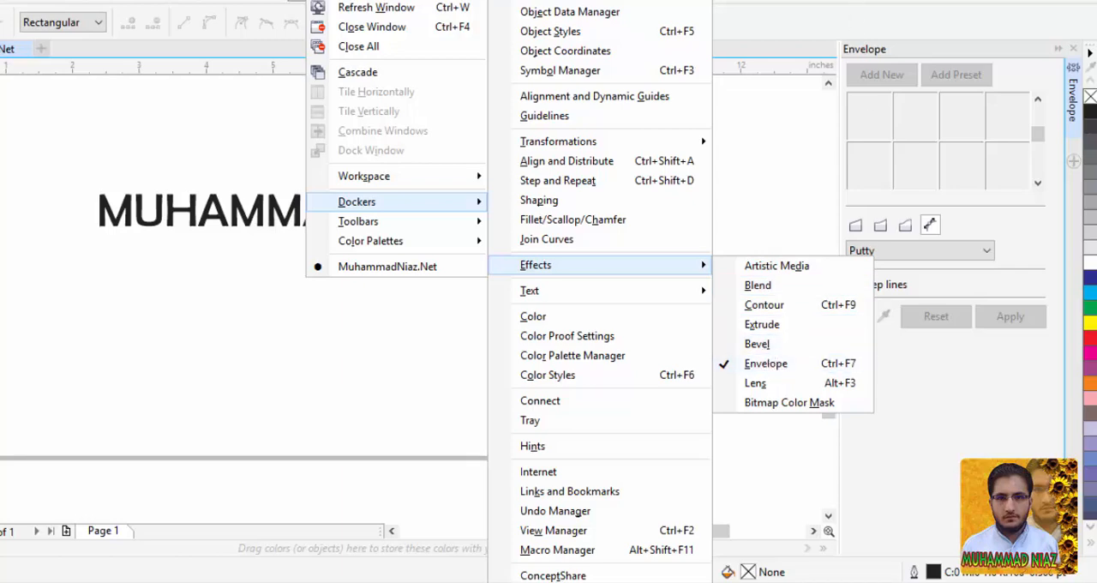
pyautogui.click(919, 110)
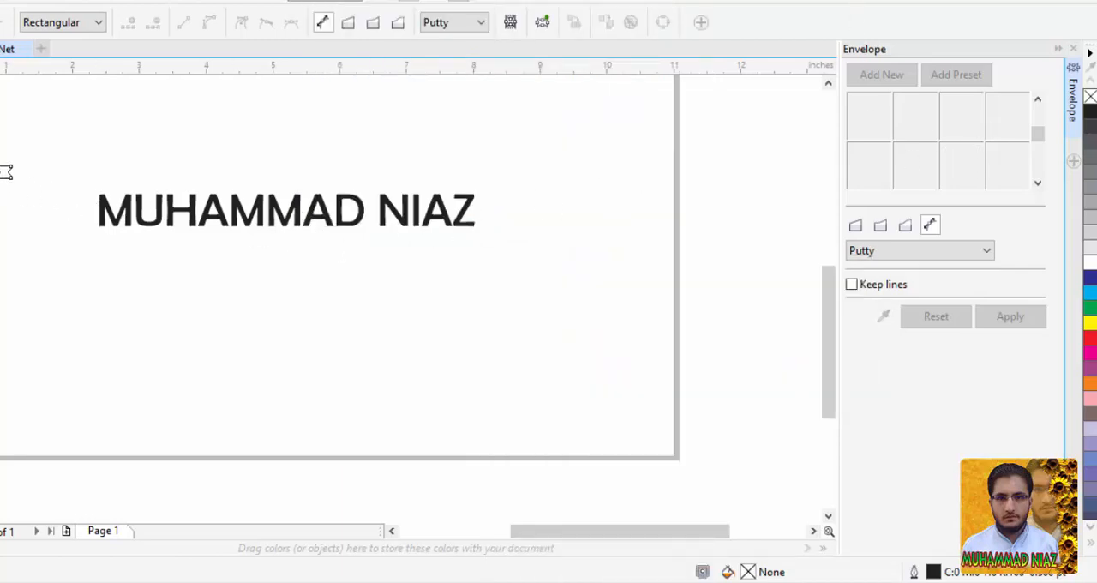
# Draw a rectangle about 5.18 by 1.08 inches below the name text.
pyautogui.press('F6')
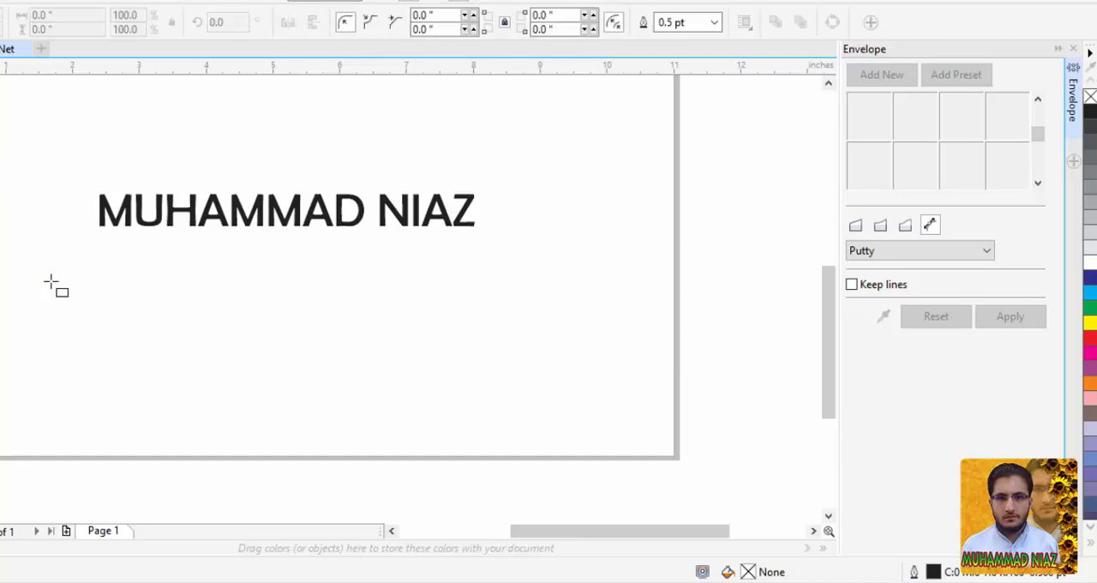
pyautogui.moveTo(125, 284)
pyautogui.mouseDown()
pyautogui.moveTo(434, 395)
pyautogui.moveTo(472, 355)
pyautogui.mouseUp()
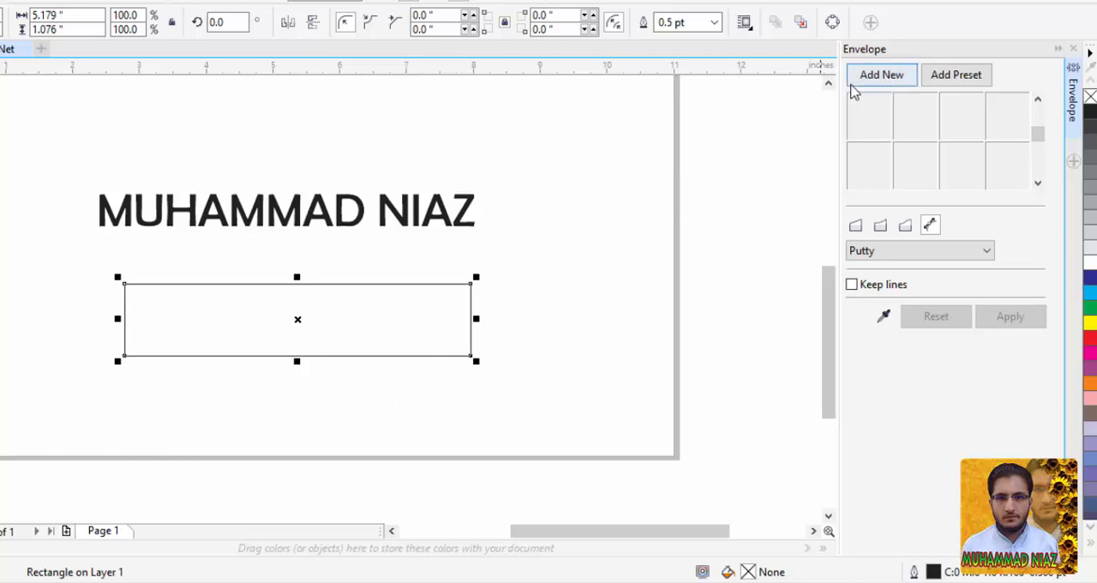
# Load the preset envelope shapes for the rectangle and look through the available shapes.
pyautogui.click(948, 83)
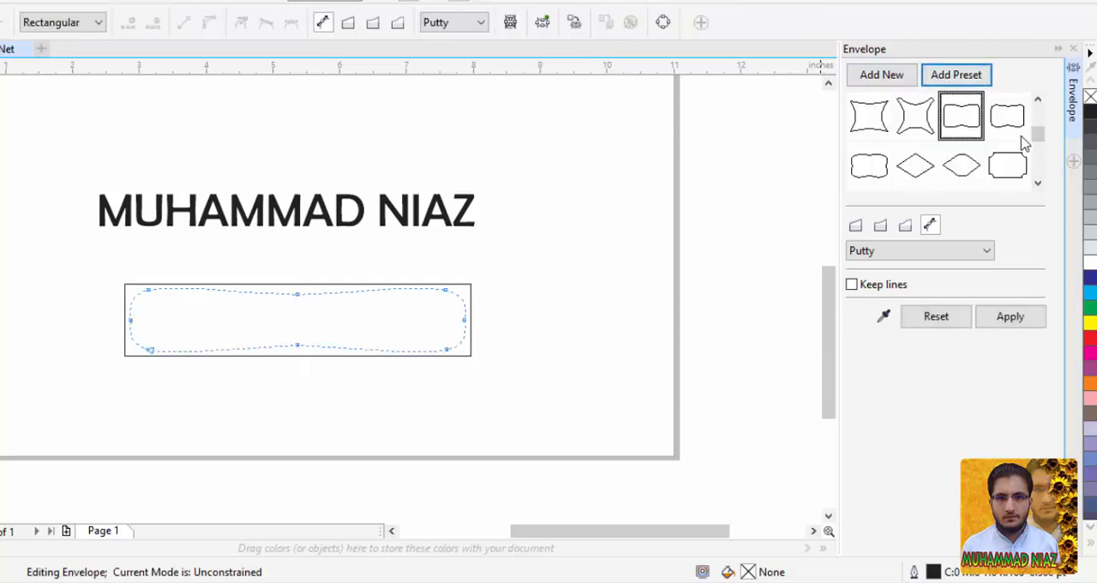
pyautogui.click(1038, 184)
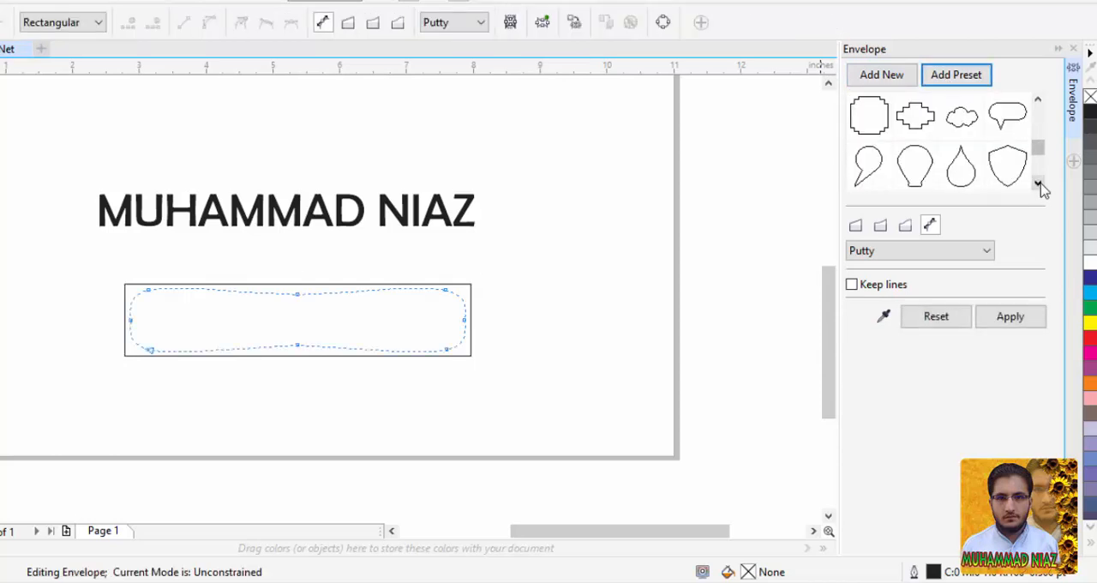
pyautogui.click(1038, 184)
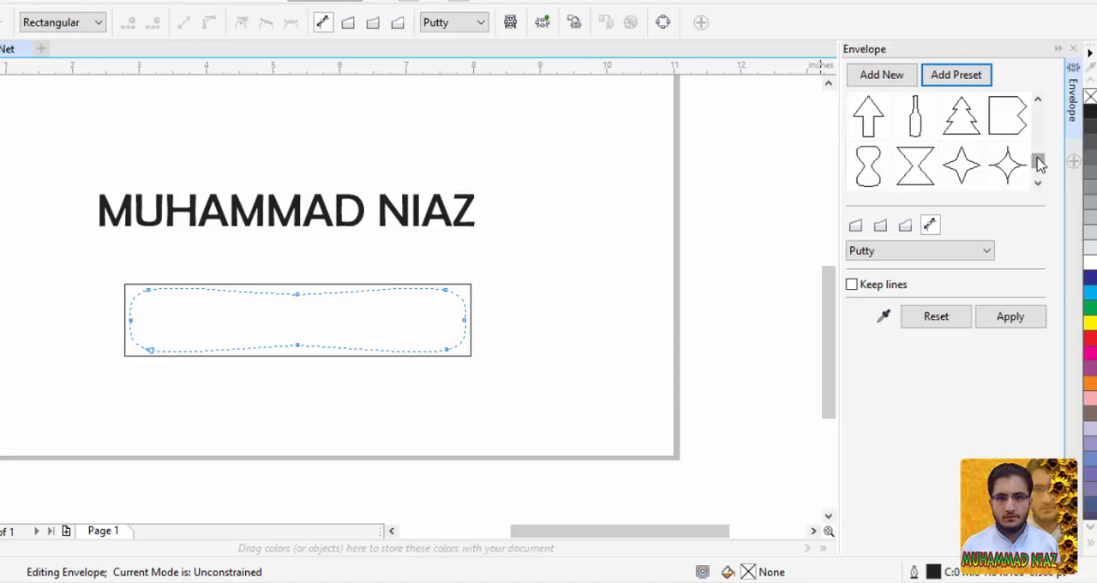
pyautogui.moveTo(1038, 162); pyautogui.dragTo(1039, 135)
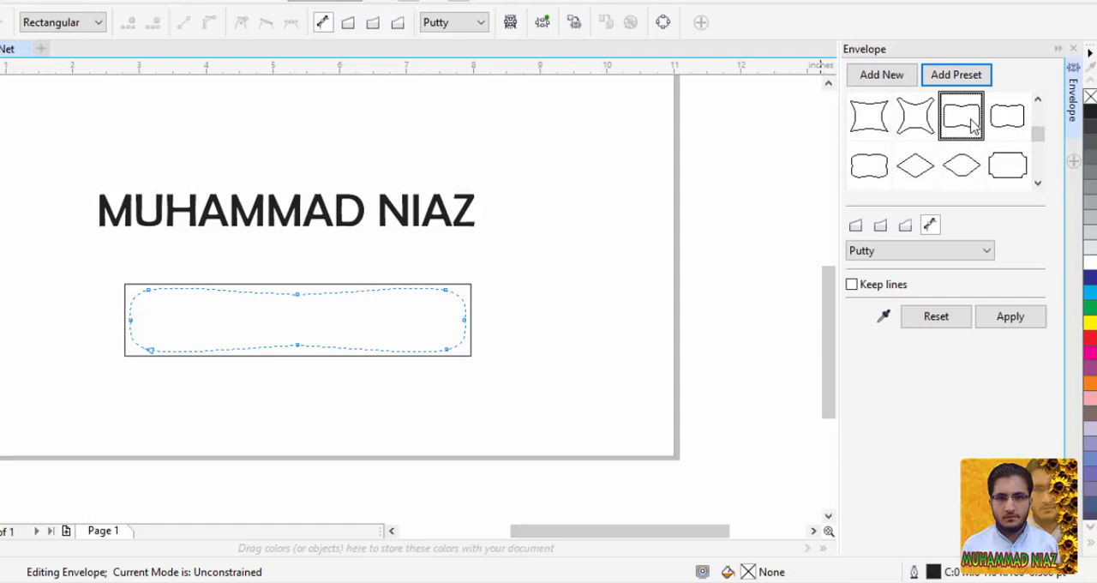
# Apply the selected preset envelope with rounded ends and inward-curving long sides to the rectangle.
pyautogui.click(1012, 317)
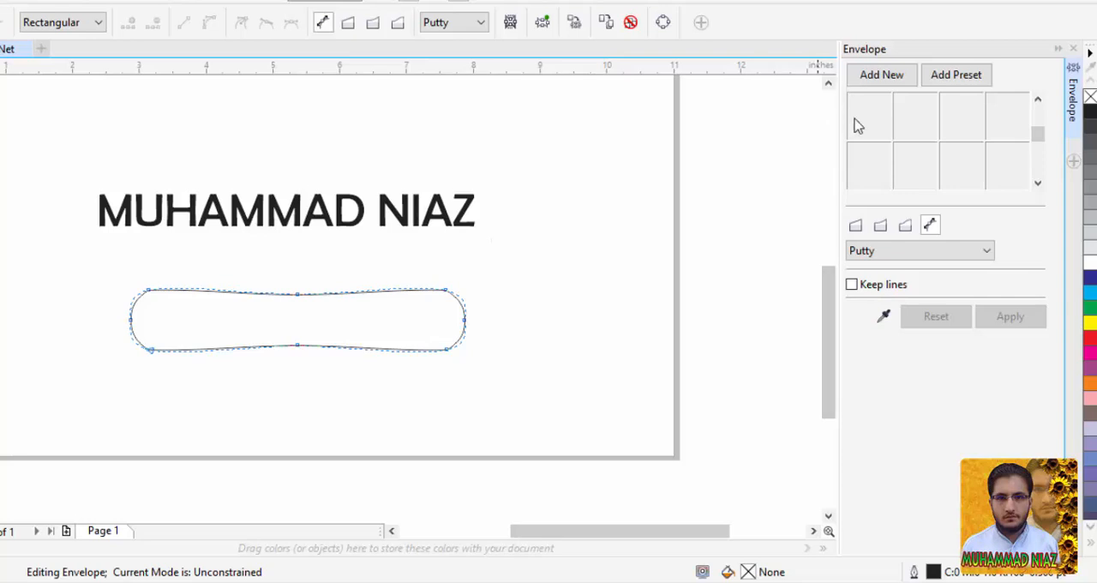
# Create an envelope for the name text from the reshaped rectangle, apply it, and clear the envelope from the text.
pyautogui.click(438, 207)
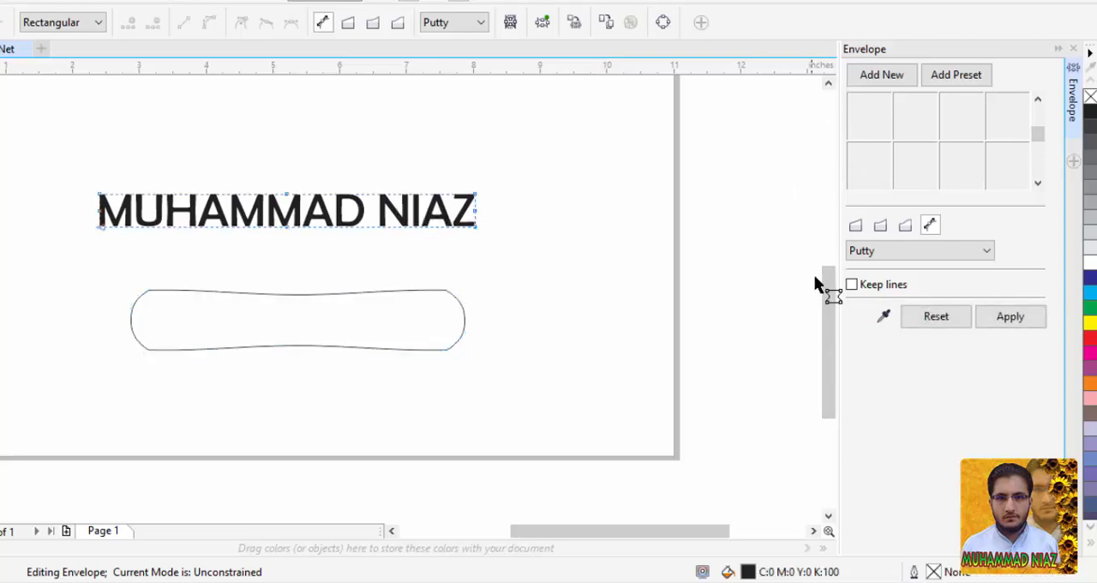
pyautogui.click(884, 317)
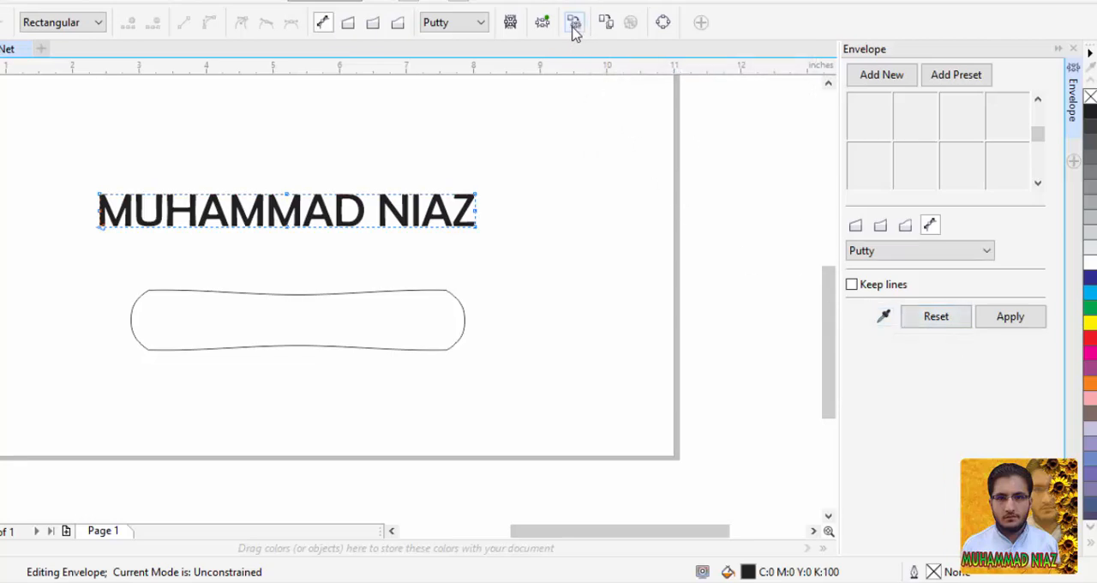
pyautogui.click(883, 318)
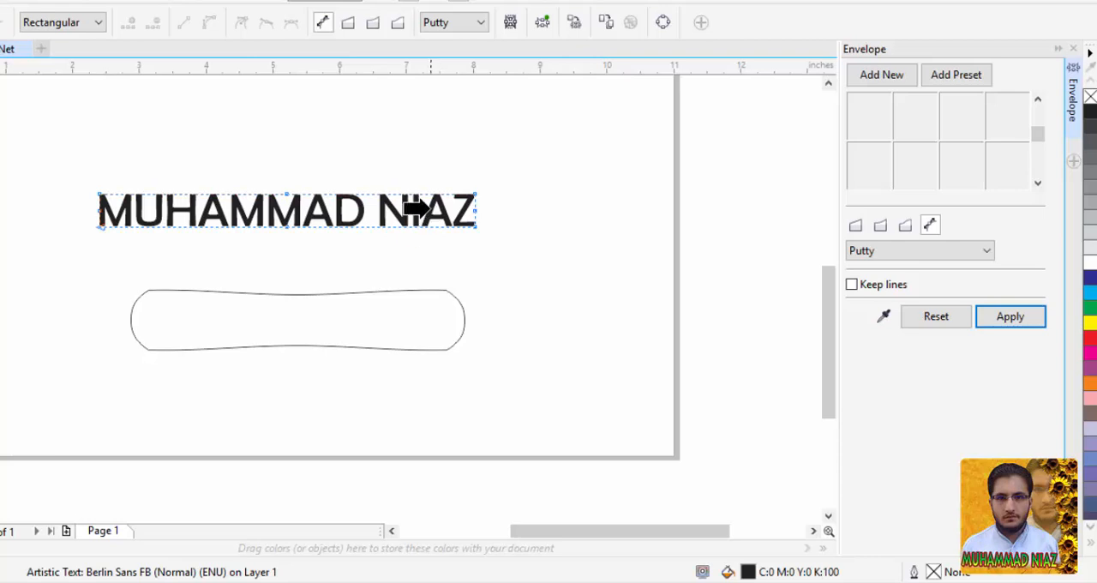
pyautogui.click(411, 300)
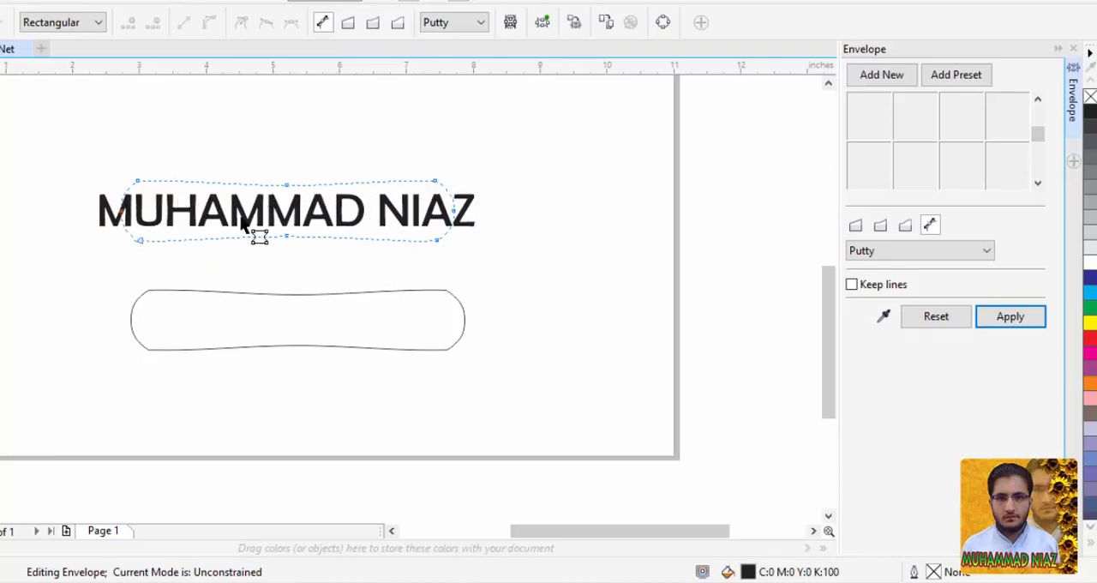
pyautogui.click(1011, 317)
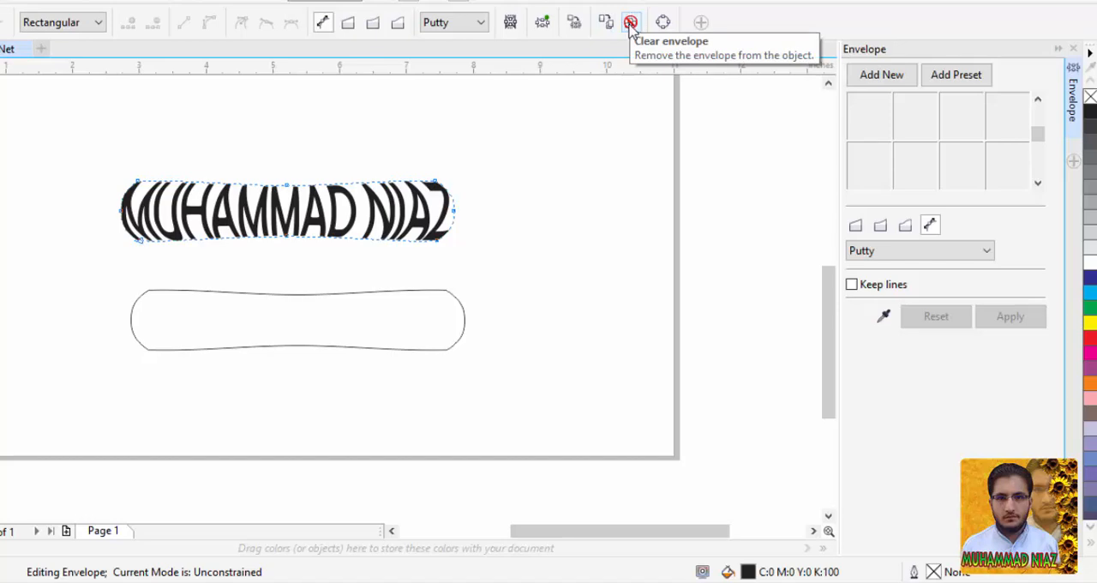
pyautogui.click(631, 23)
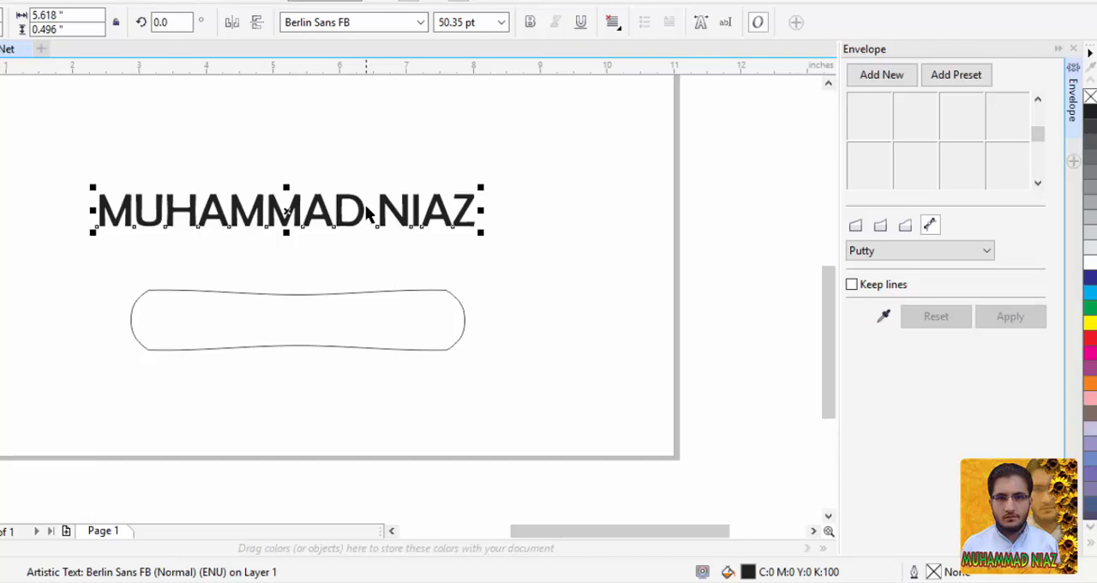
# Load the preset envelope shapes for the name text and look through them to the end of the list.
pyautogui.click(953, 75)
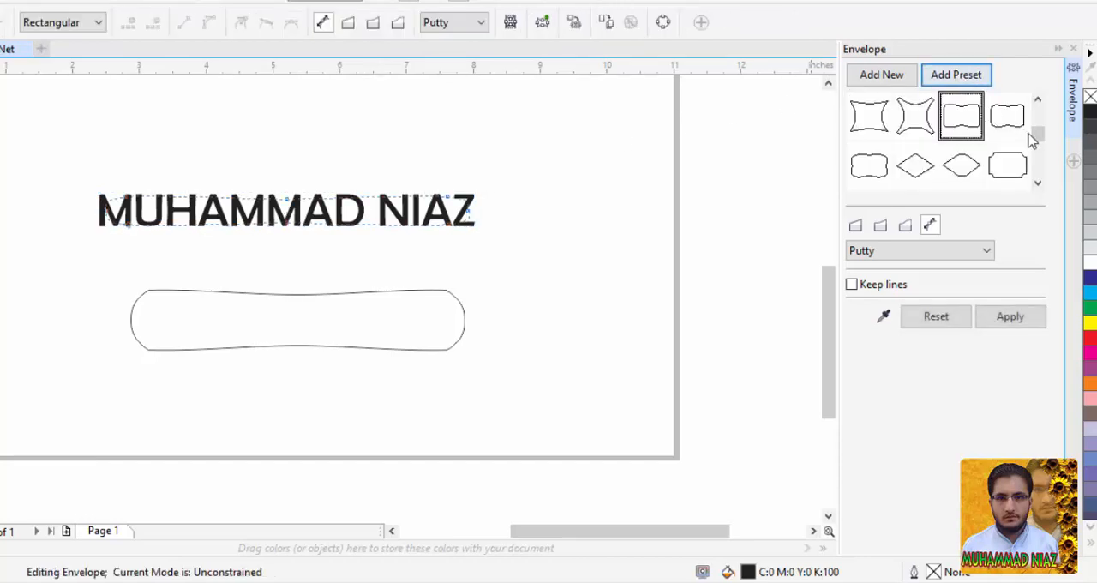
pyautogui.click(1039, 197)
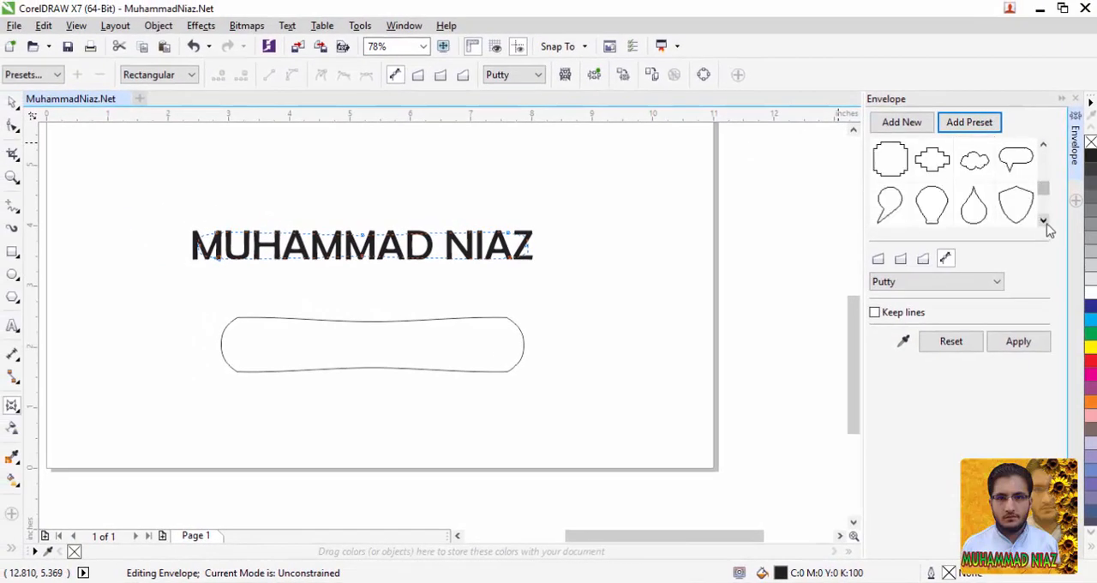
pyautogui.click(1040, 198)
pyautogui.click(1044, 221)
pyautogui.click(1044, 220)
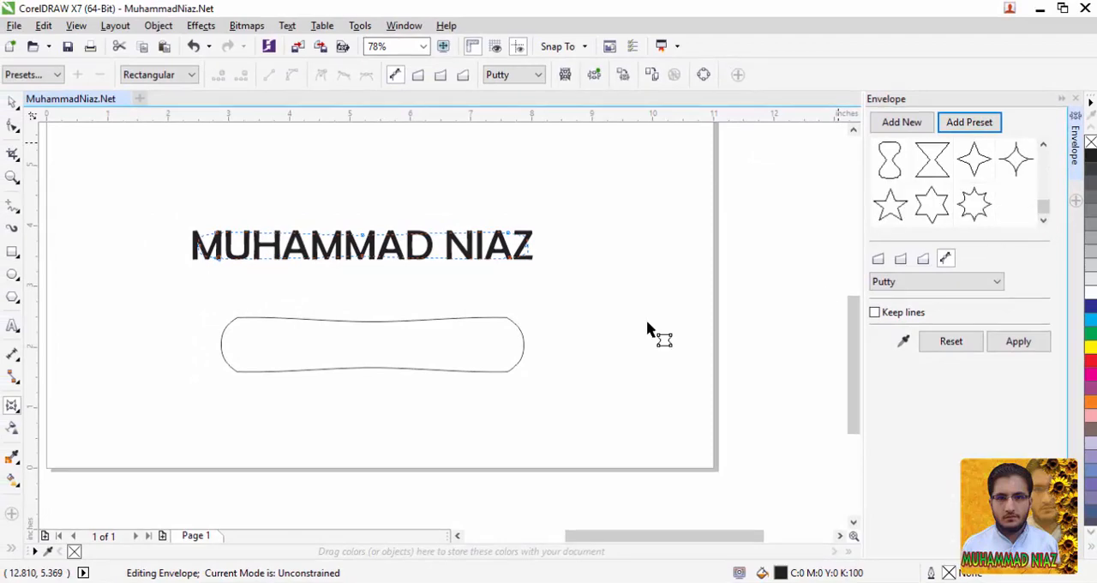
# Select the reshaped rectangle below the name text for envelope editing.
pyautogui.click(323, 314)
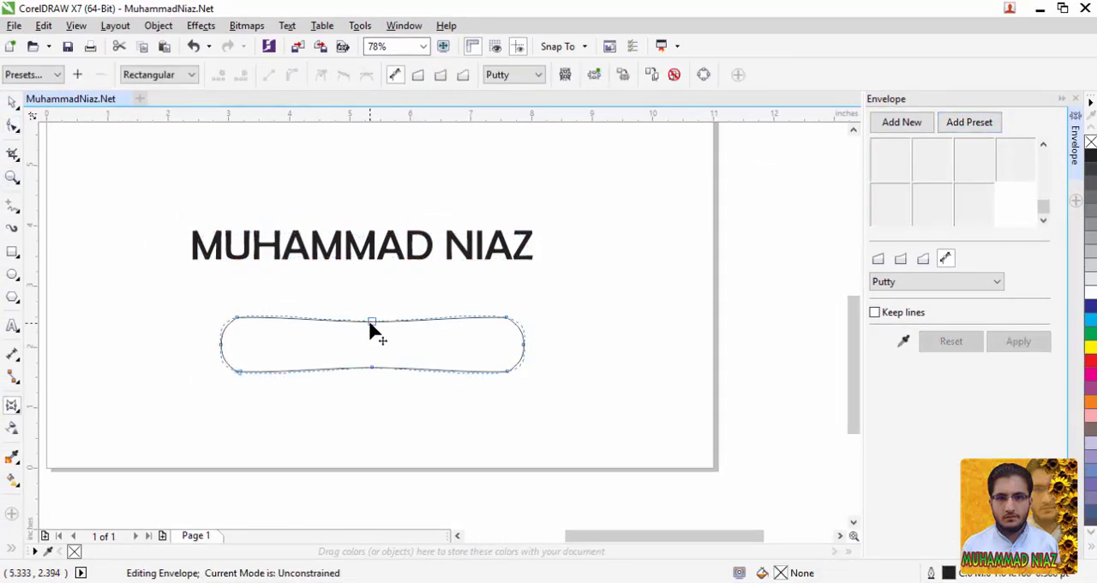